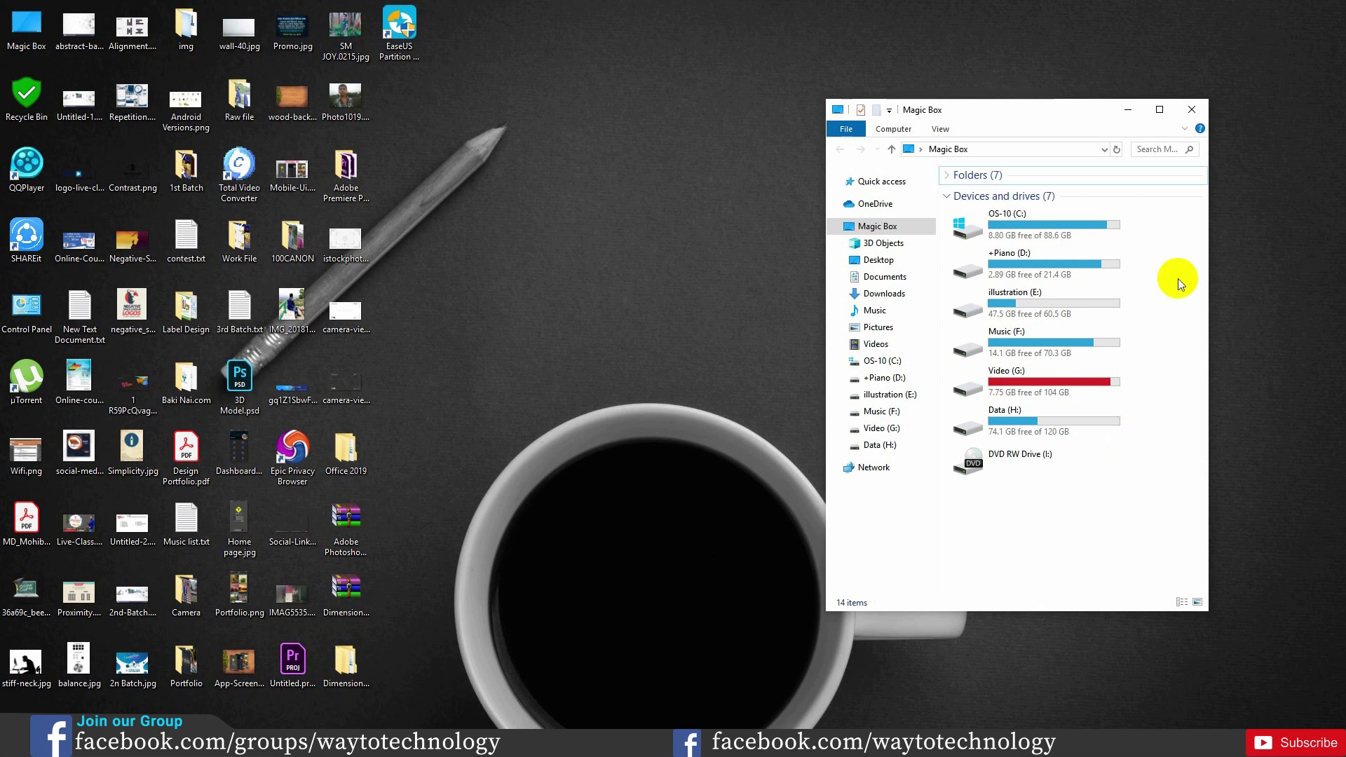
left_click(1076, 237)
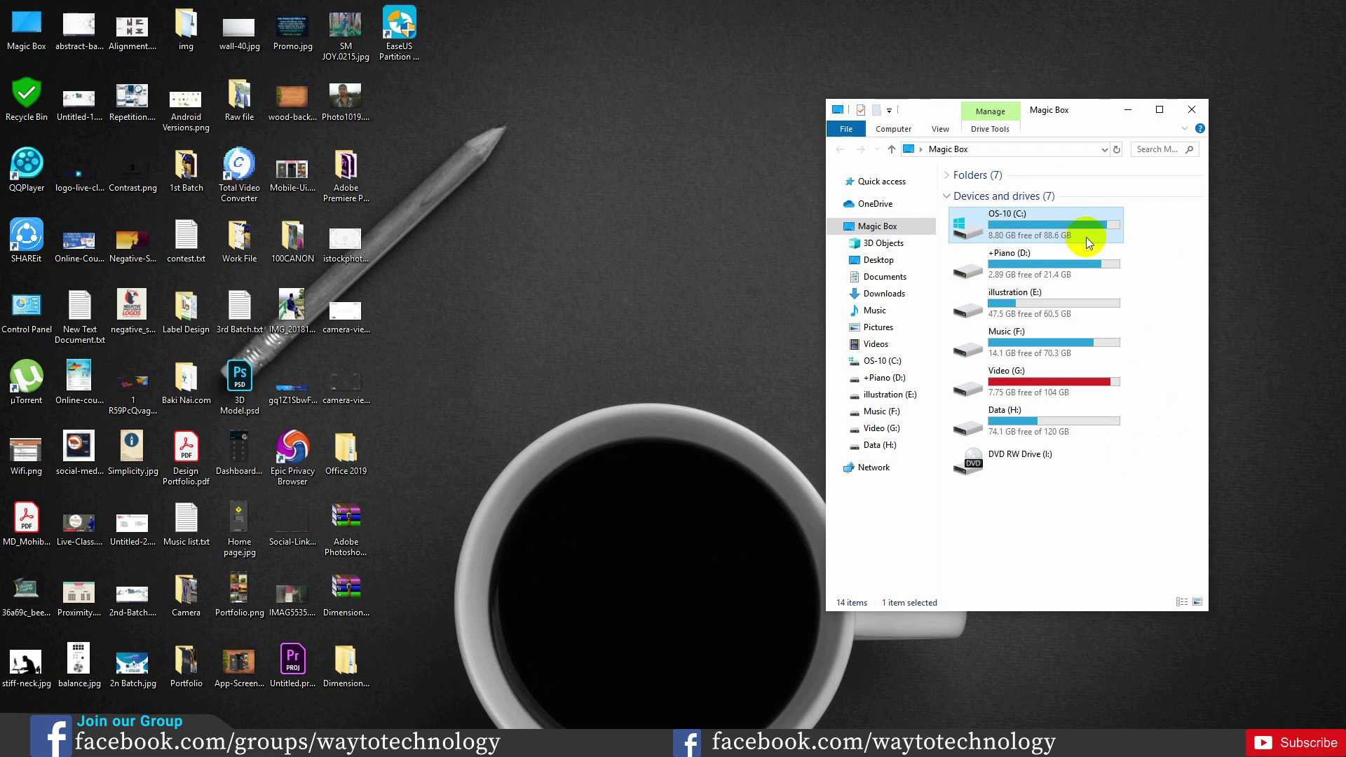
mouse_move(1084, 234)
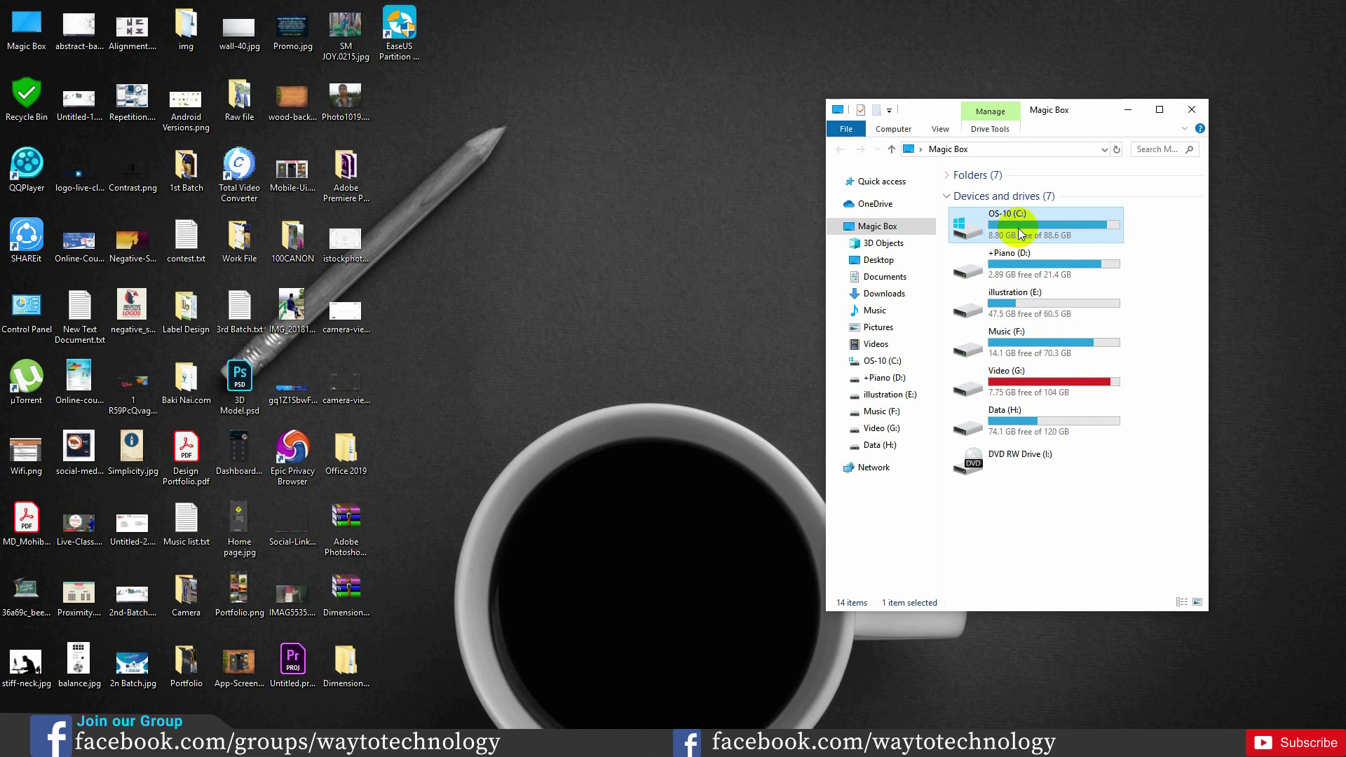
mouse_move(1021, 234)
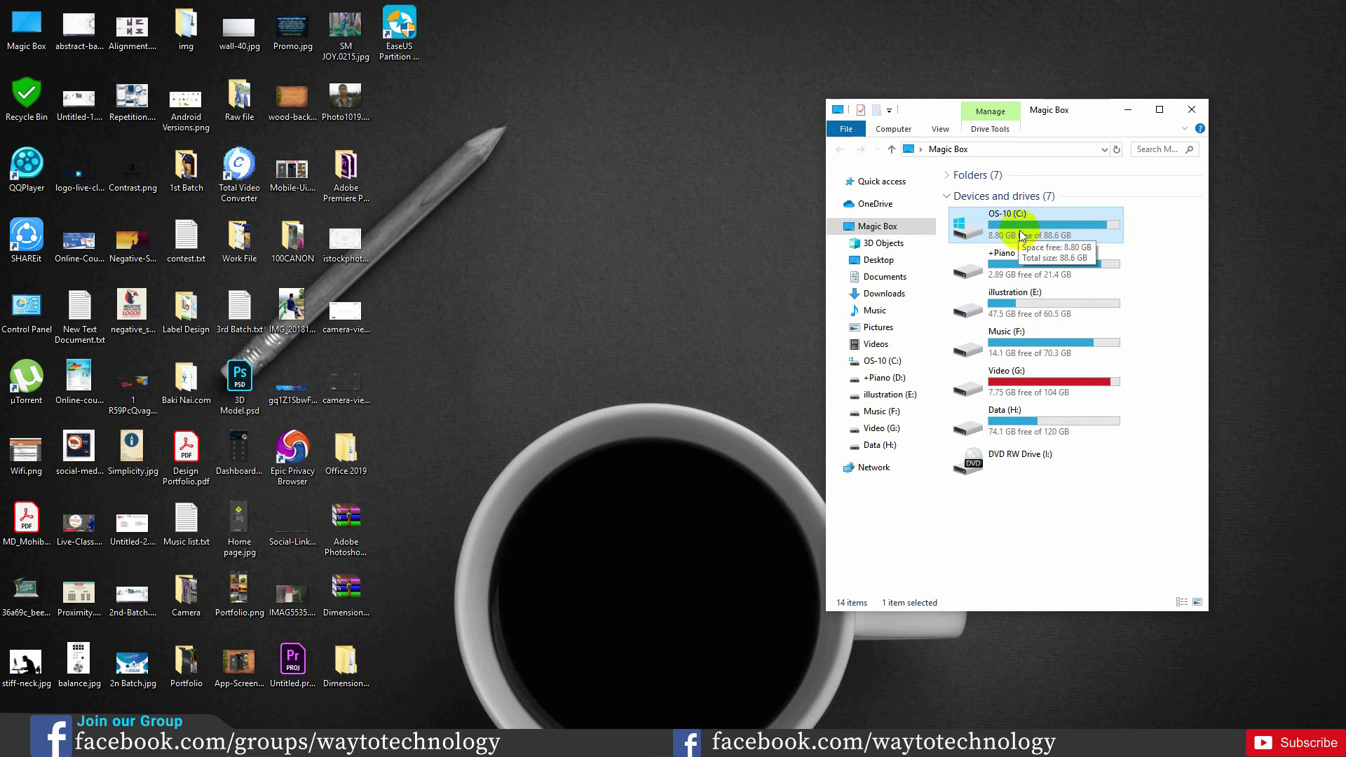
Step: Open Disk Management from Magic Box's Manage console and enlarge it to show Disk 0's volumes
right_click(24, 42)
left_click(59, 76)
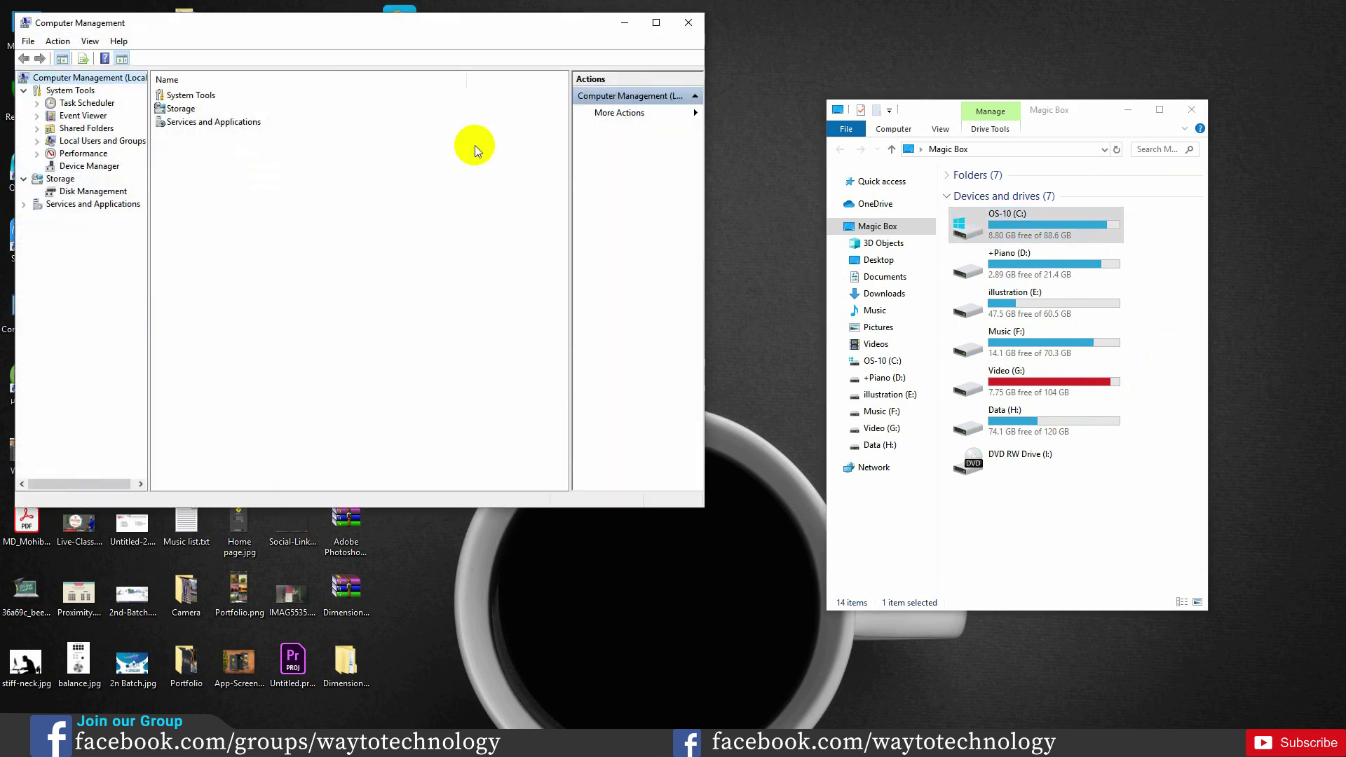
left_click(105, 195)
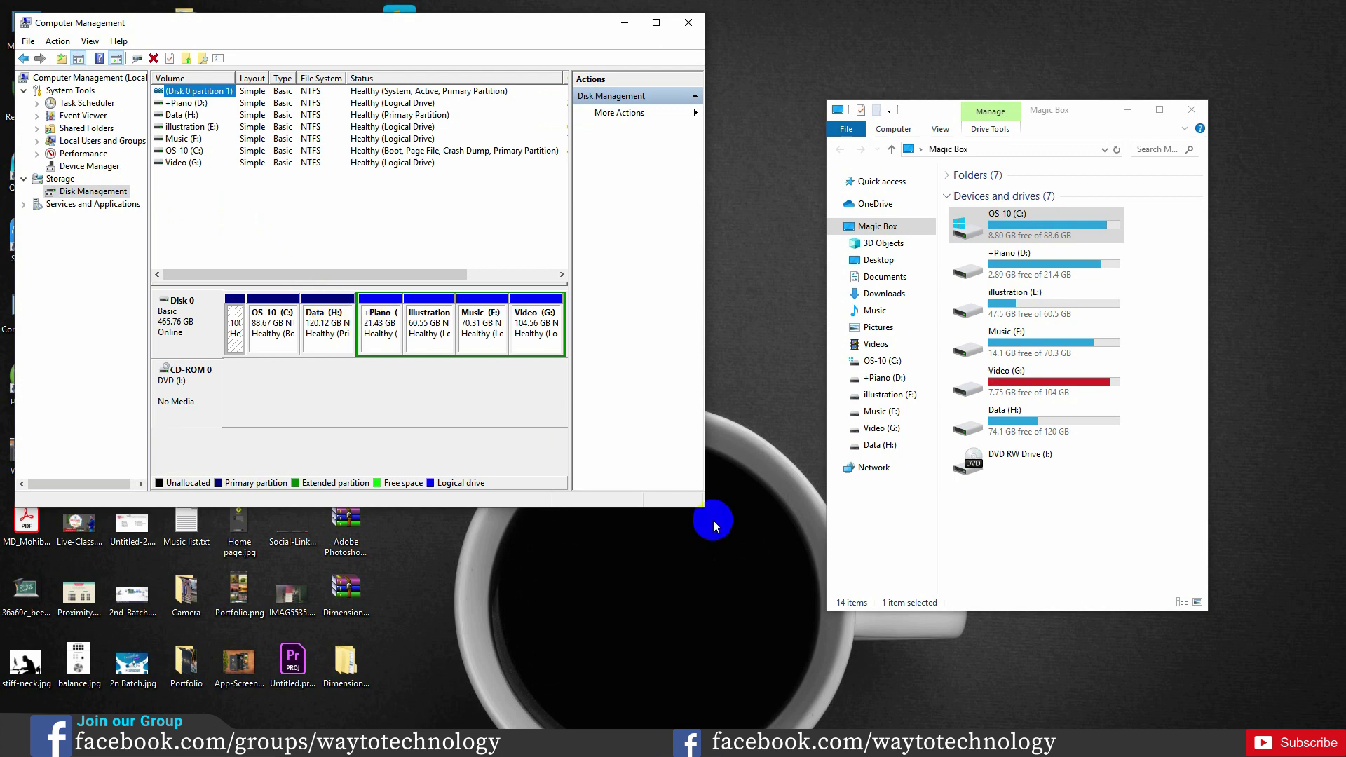
left_click_drag(704, 508, 827, 549)
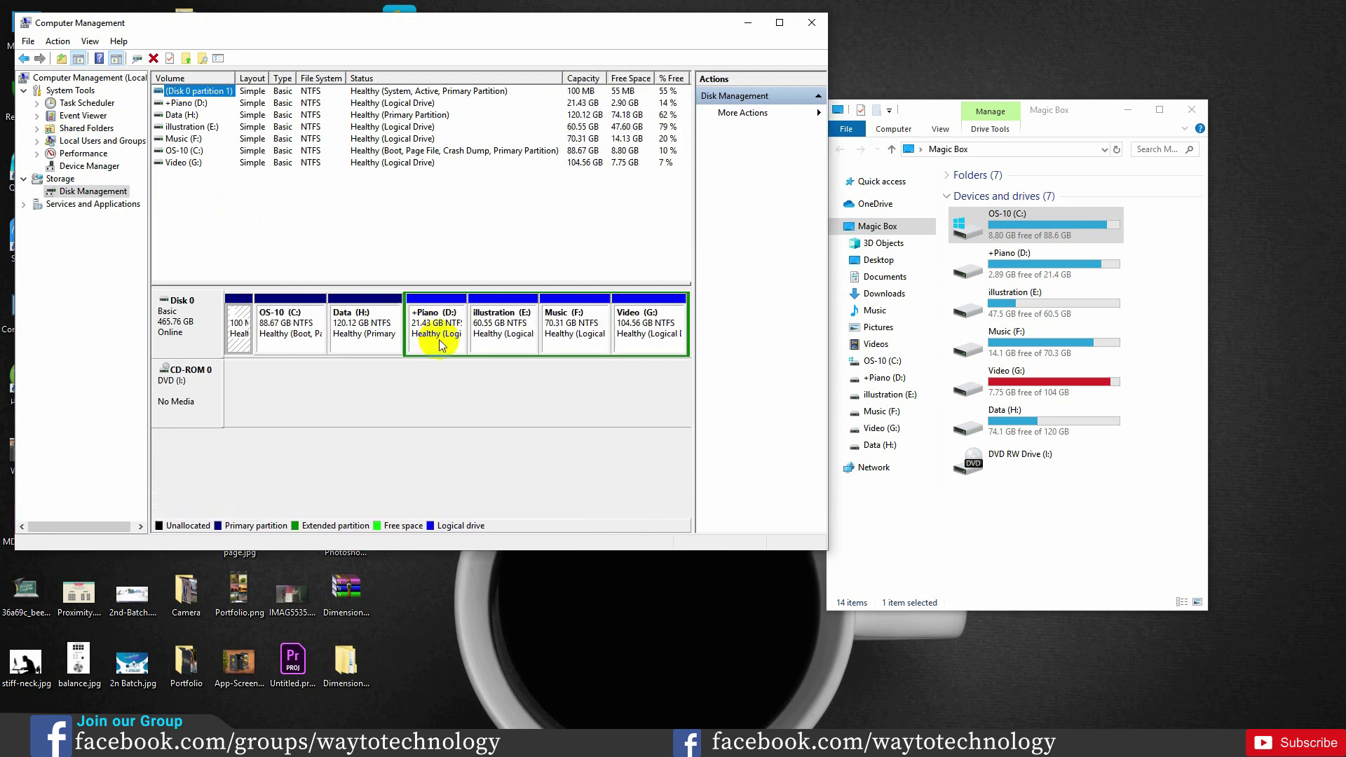
right_click(288, 346)
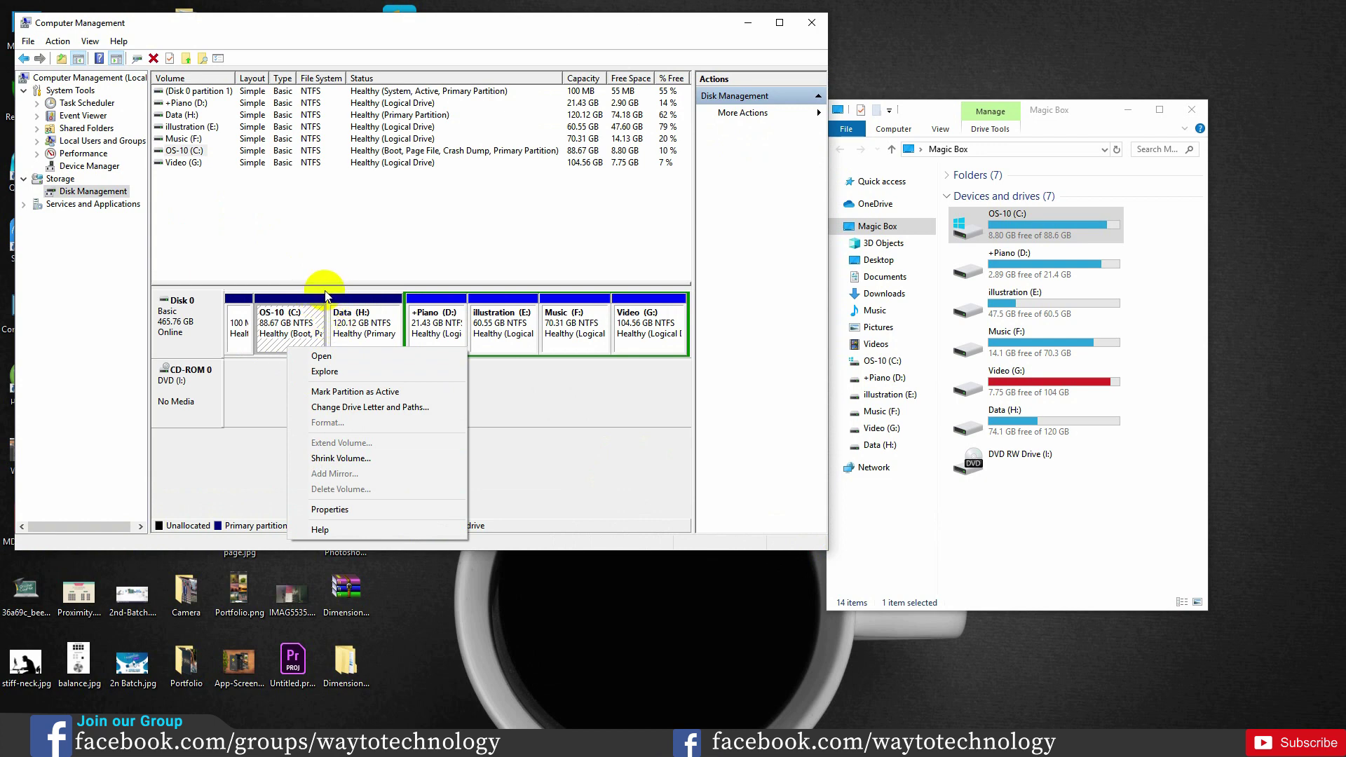
Step: Shrink Data (H:) by 45000 MB, leaving 43.95 GB unallocated beside it
left_click(365, 329)
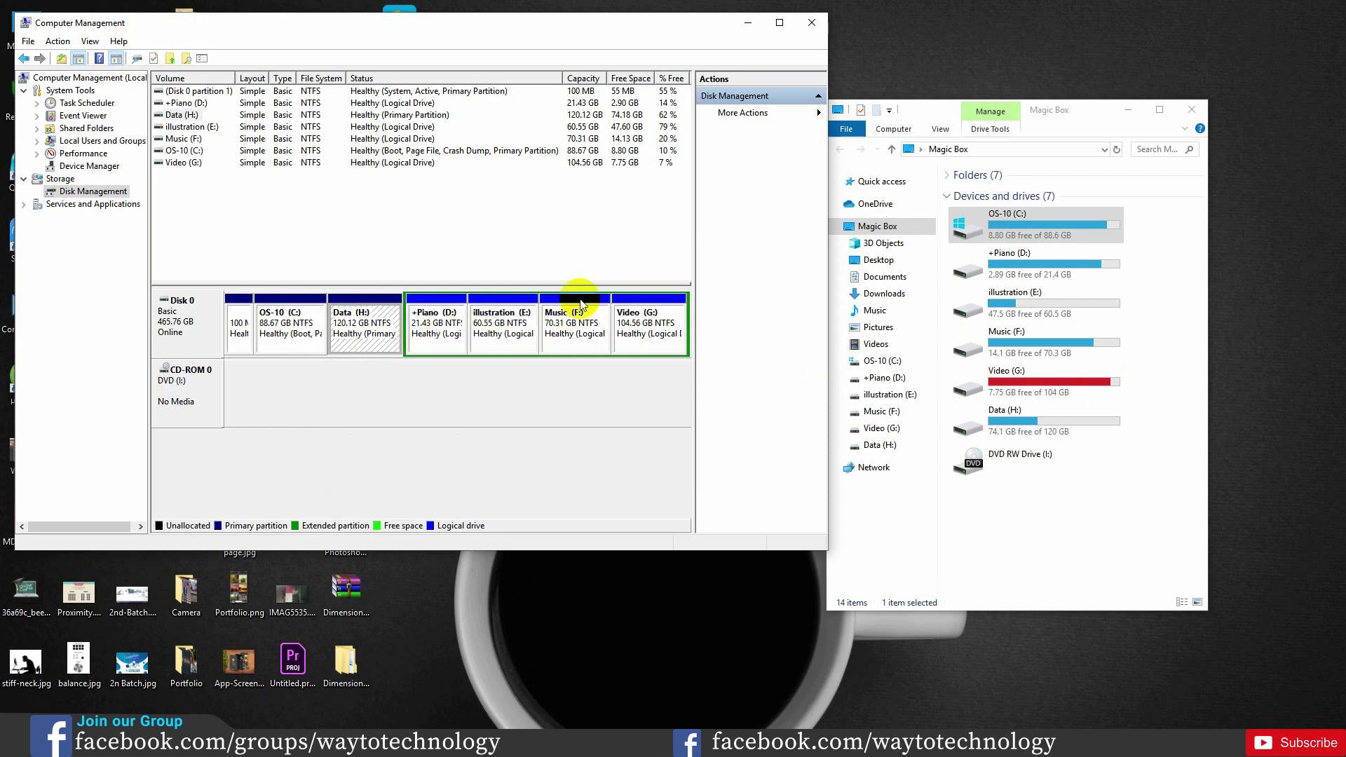
right_click(382, 343)
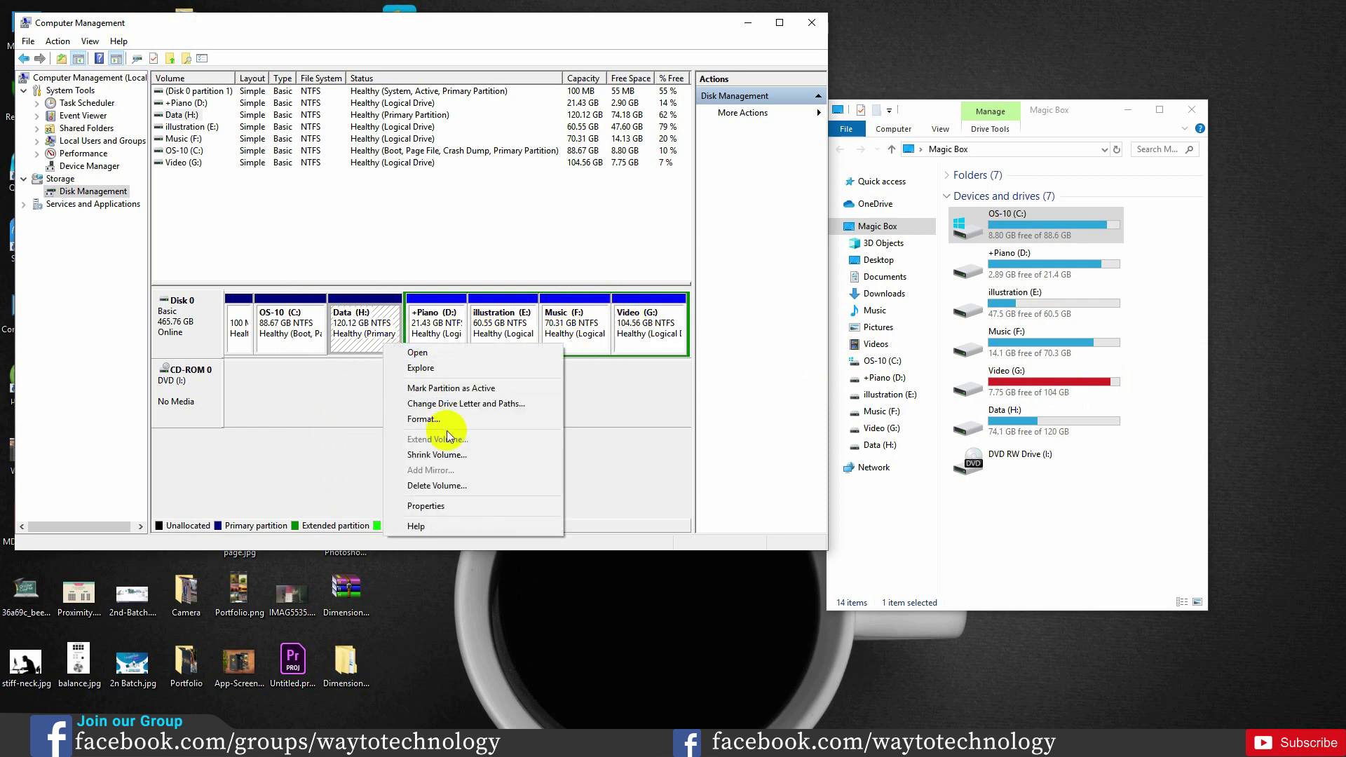
left_click(436, 455)
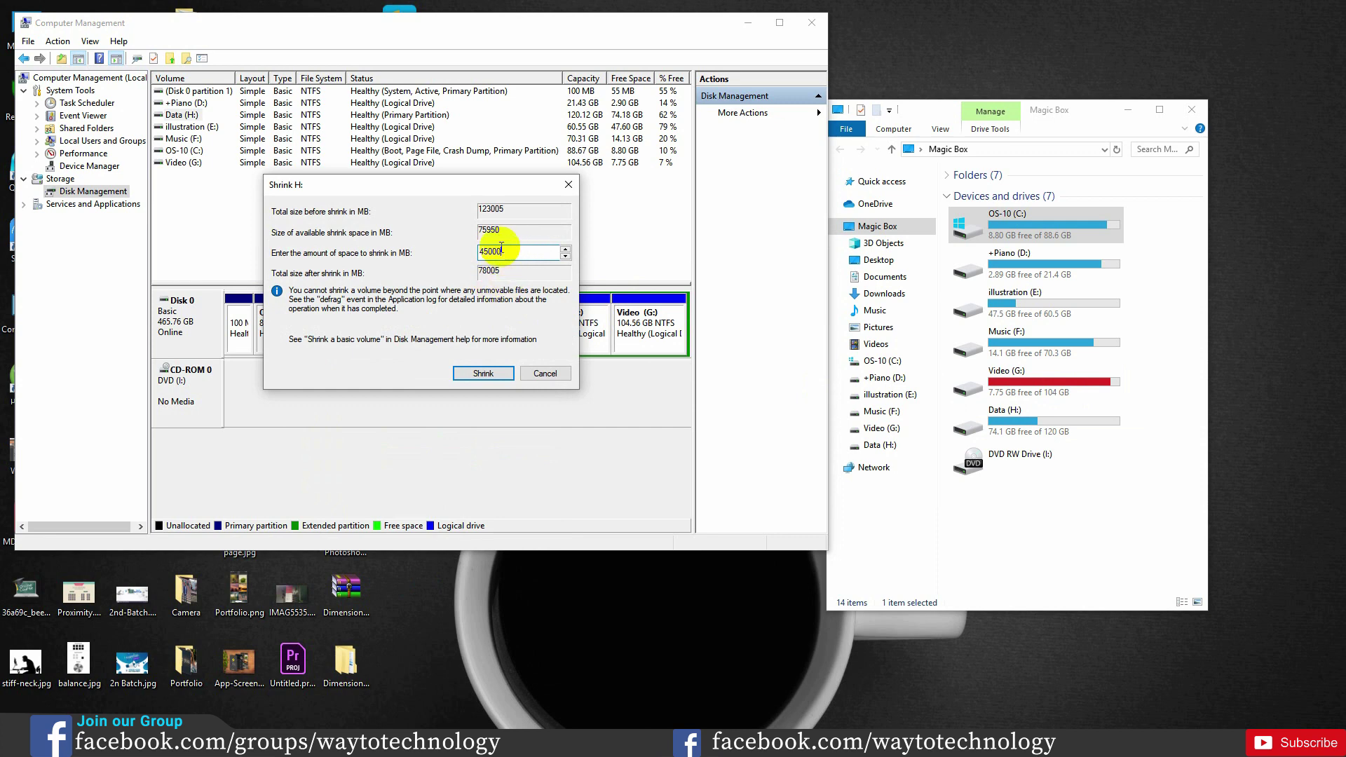
left_click(484, 373)
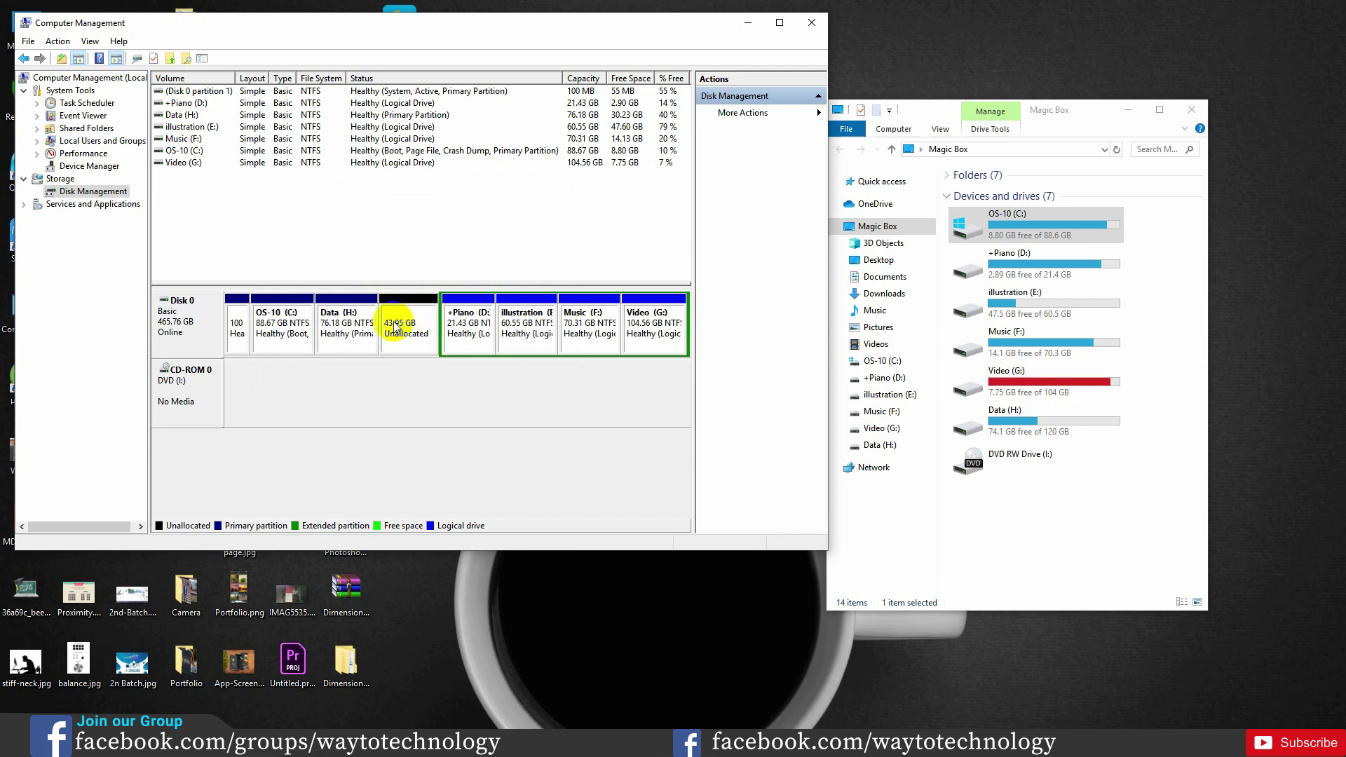
right_click(406, 319)
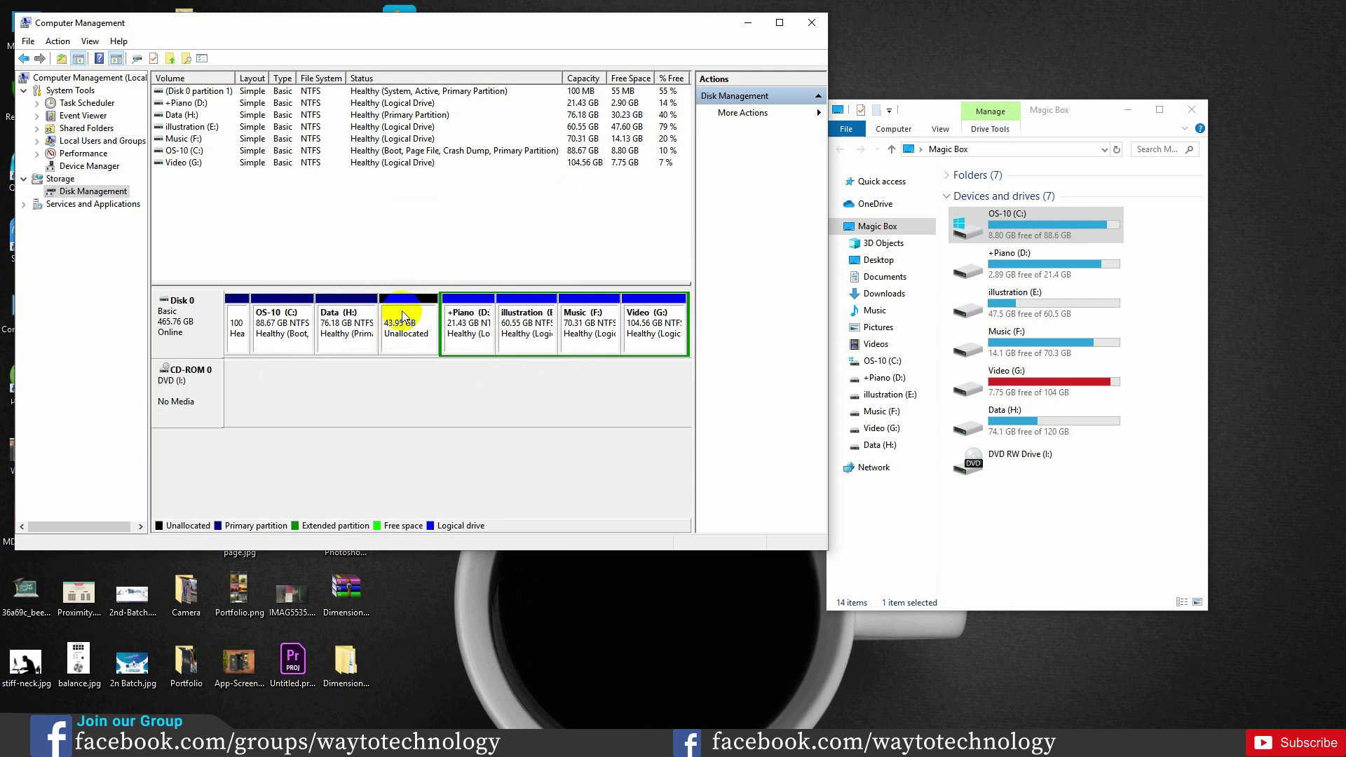
left_click(448, 319)
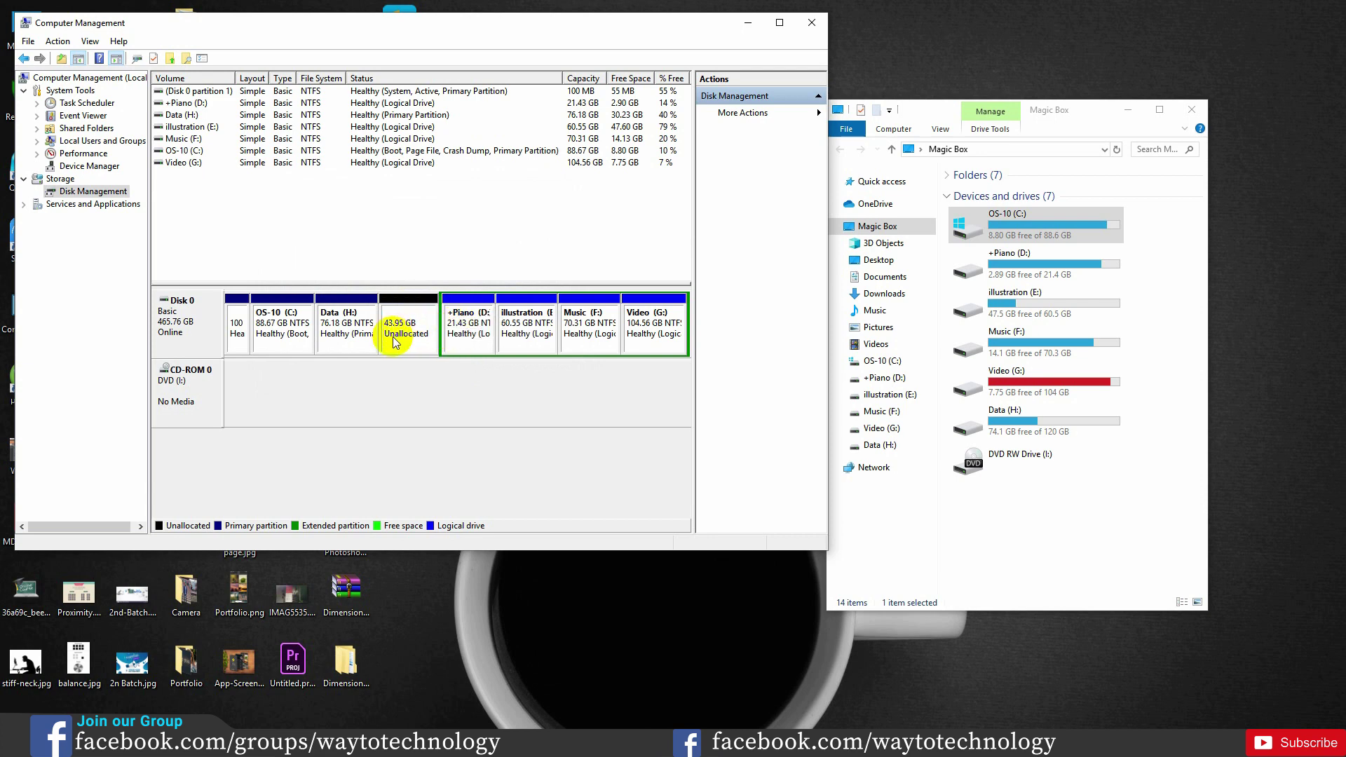
right_click(291, 347)
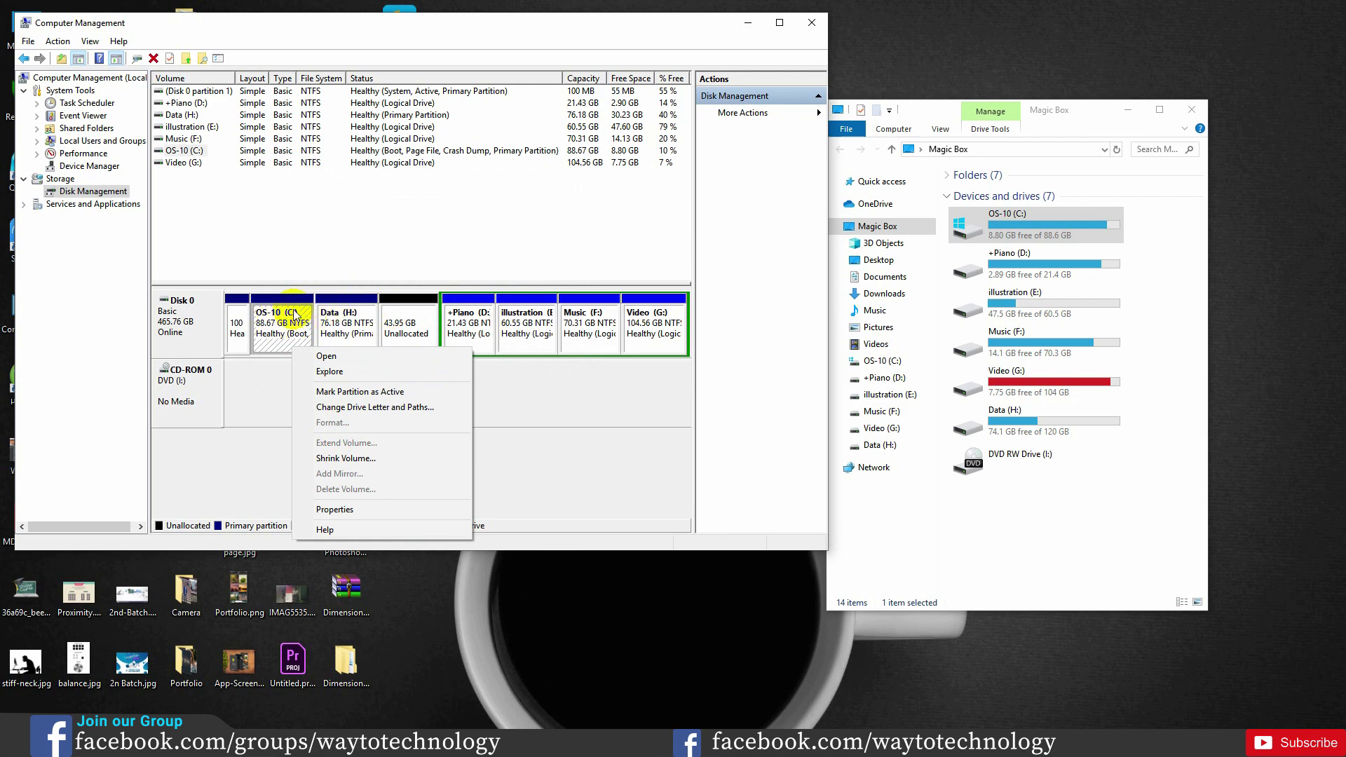
left_click(368, 321)
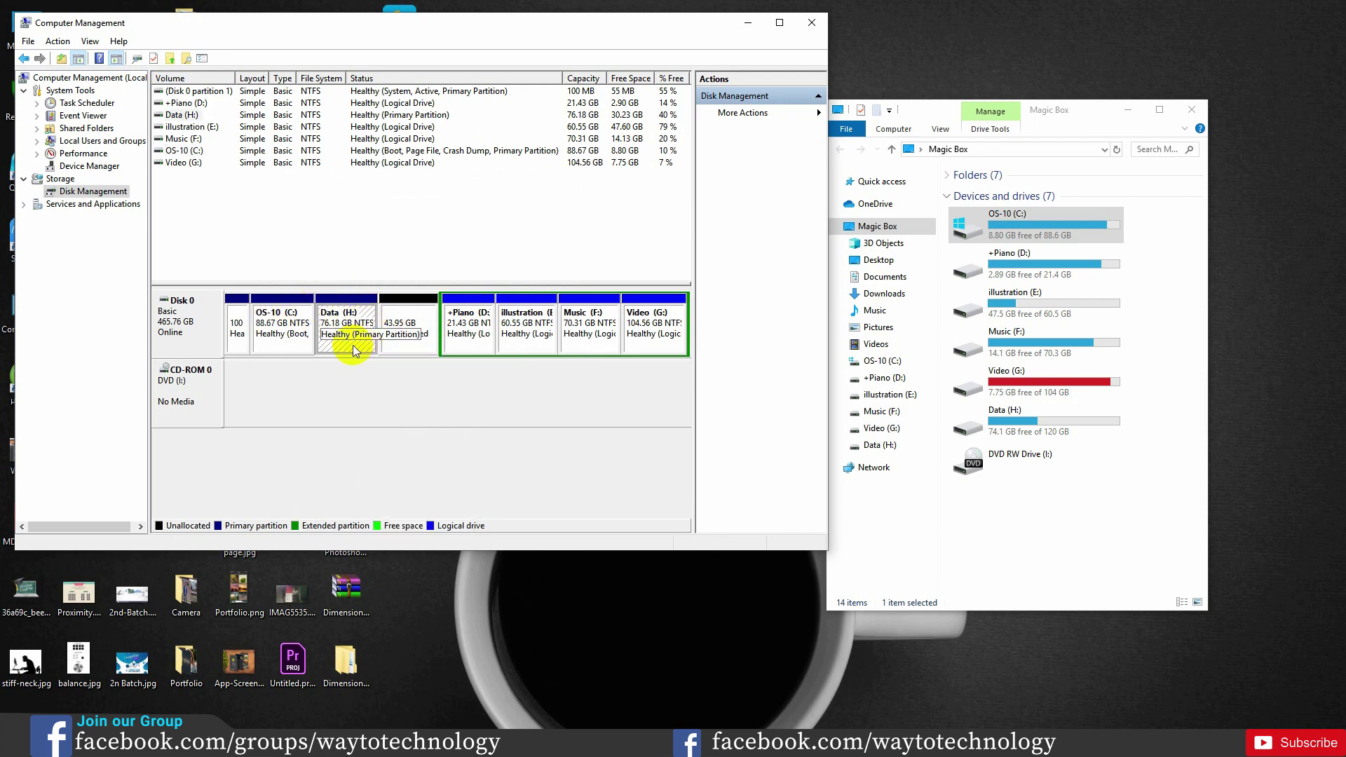
right_click(352, 345)
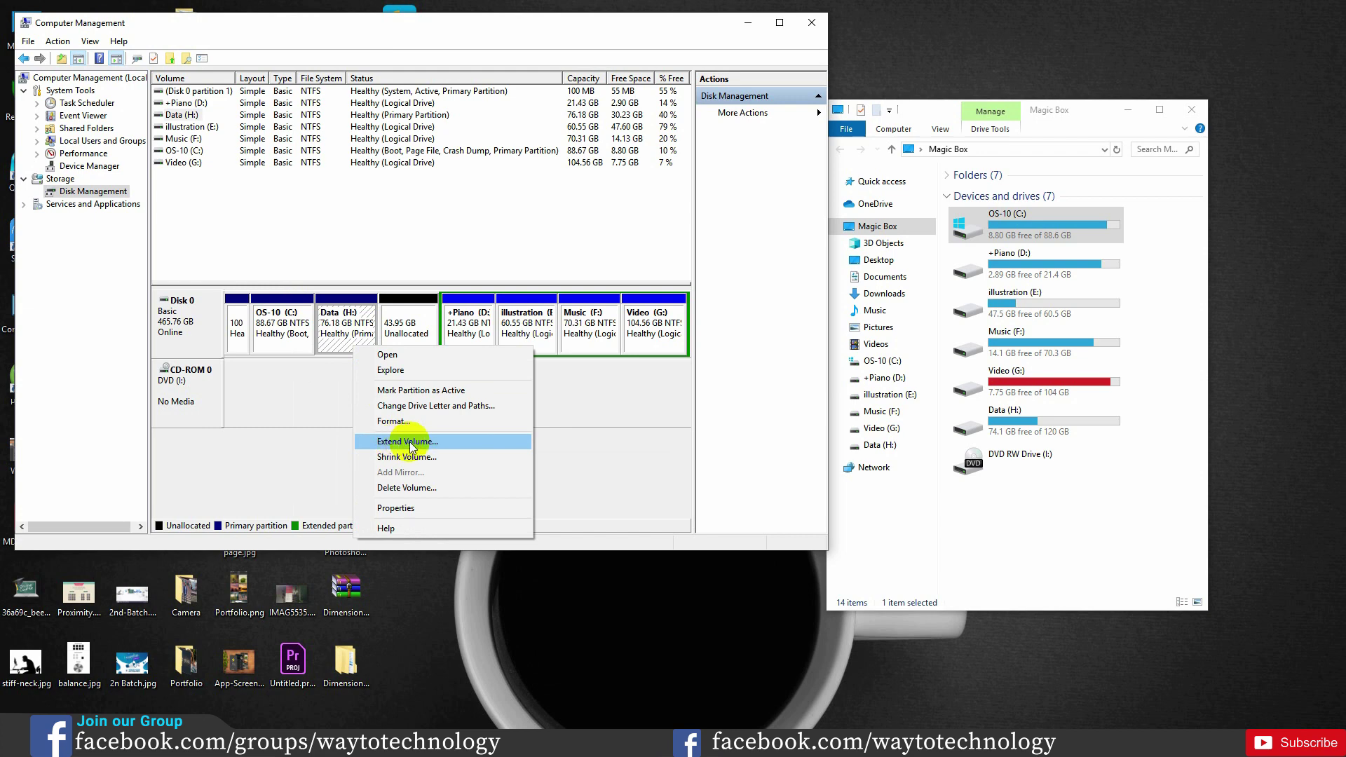
left_click(403, 317)
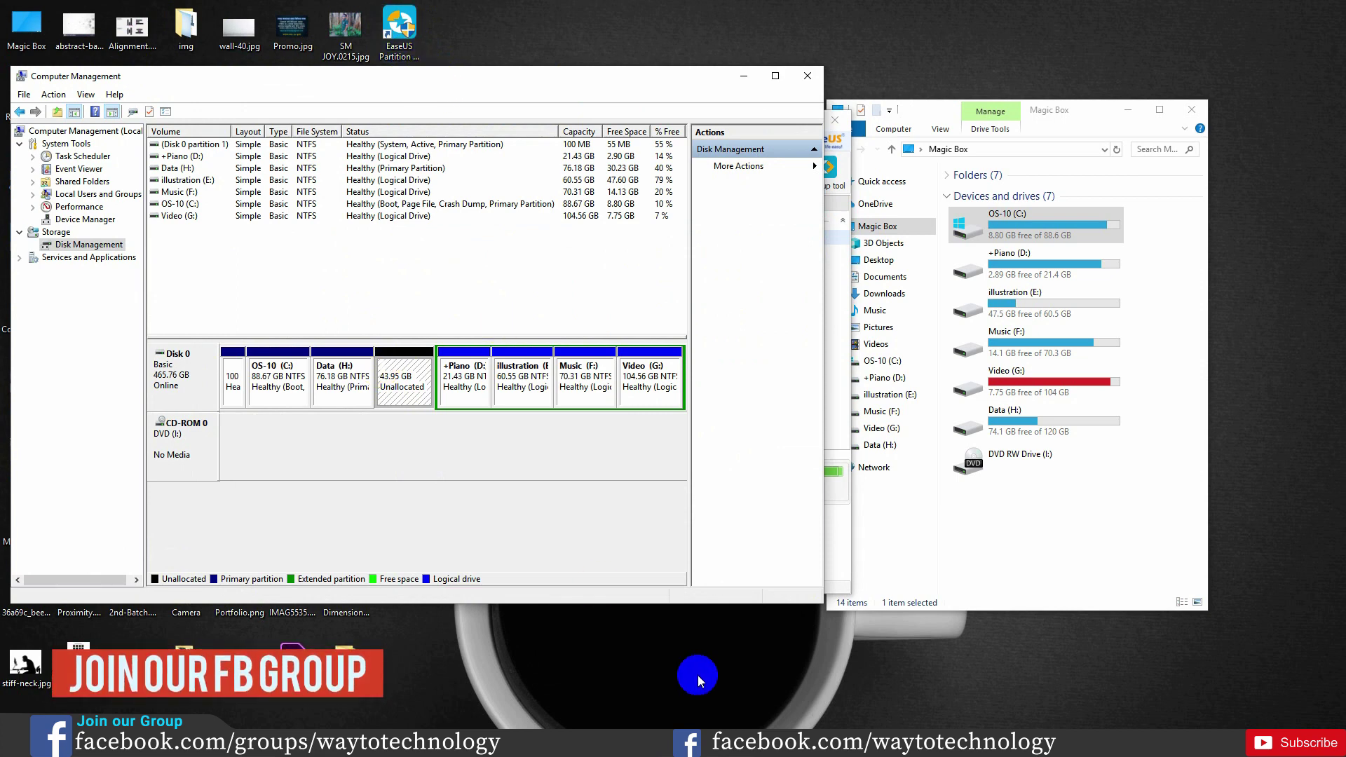
Step: Bring EaseUS Partition Master forward and open Resize/Move for the H: Data partition
left_click(736, 729)
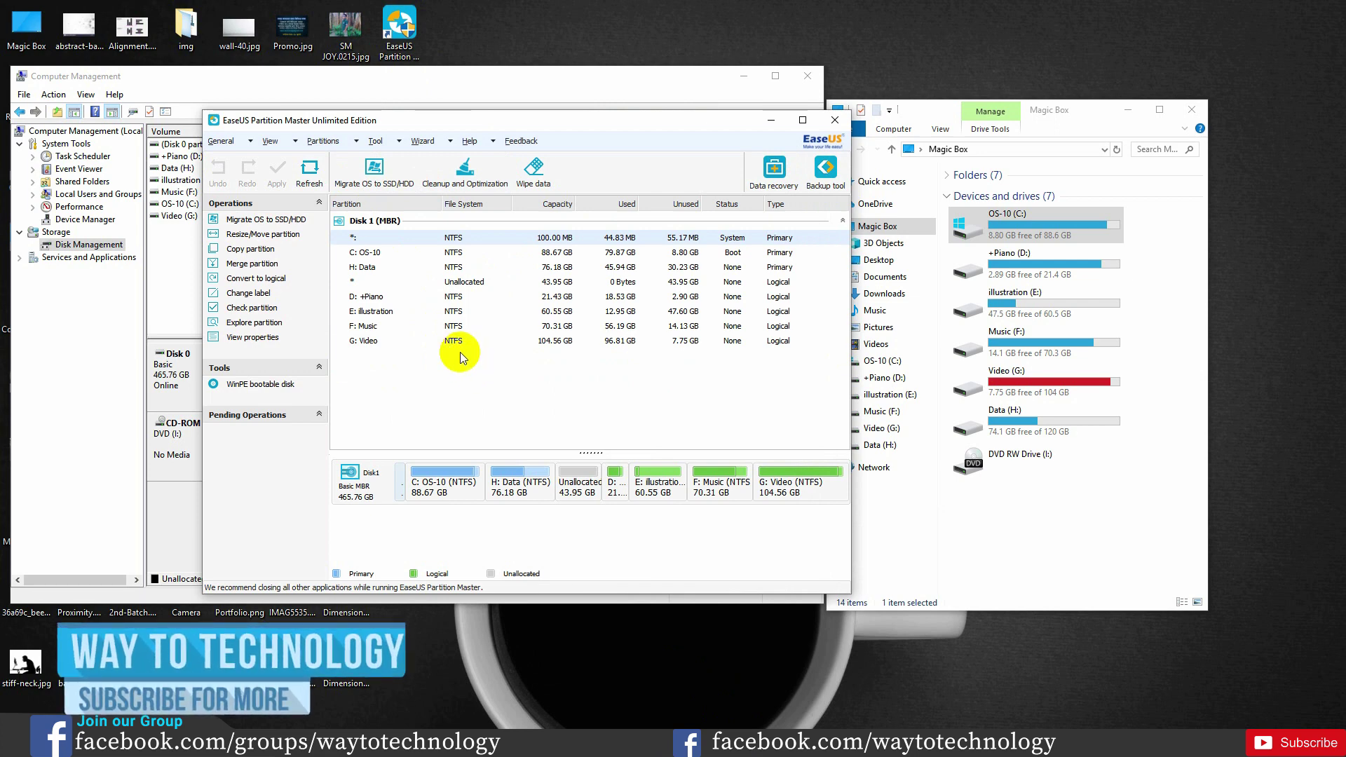
left_click_drag(548, 120, 548, 154)
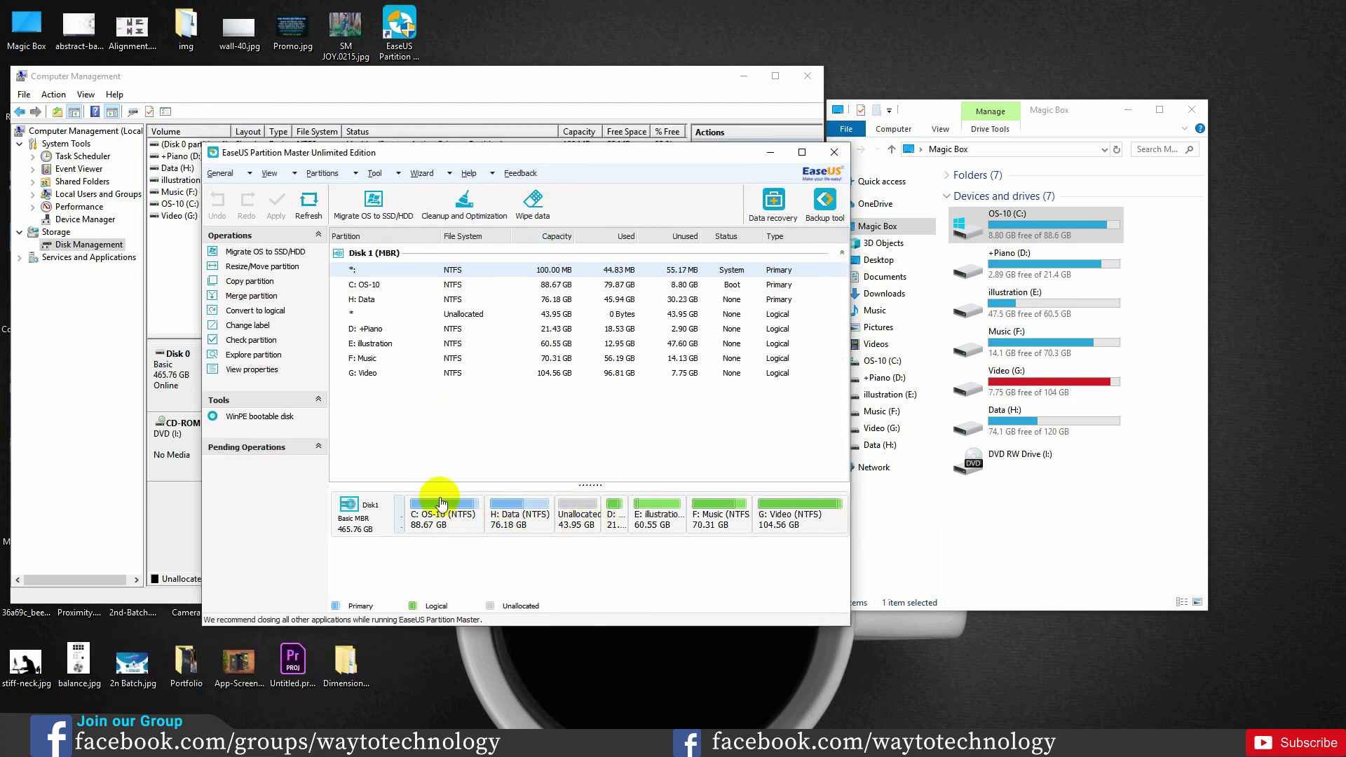
left_click(535, 522)
right_click(534, 522)
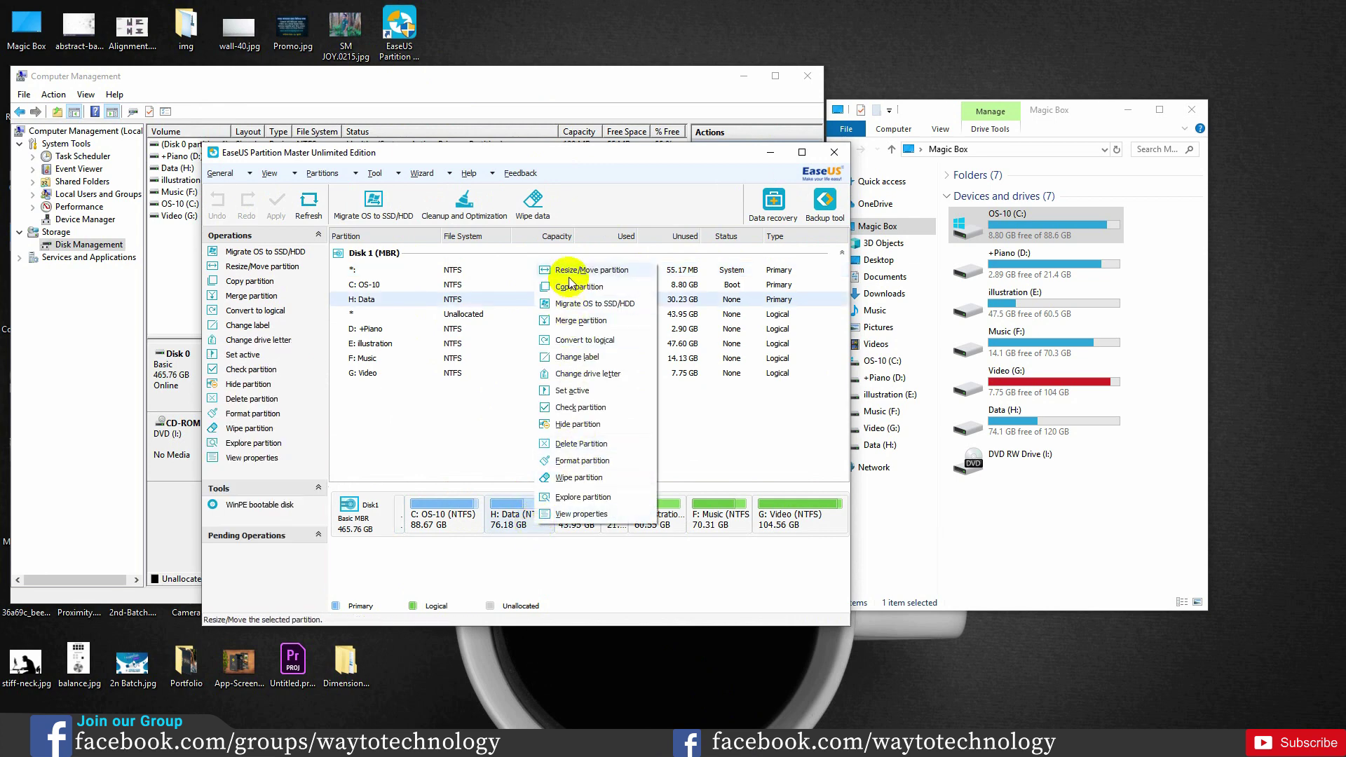
left_click(591, 271)
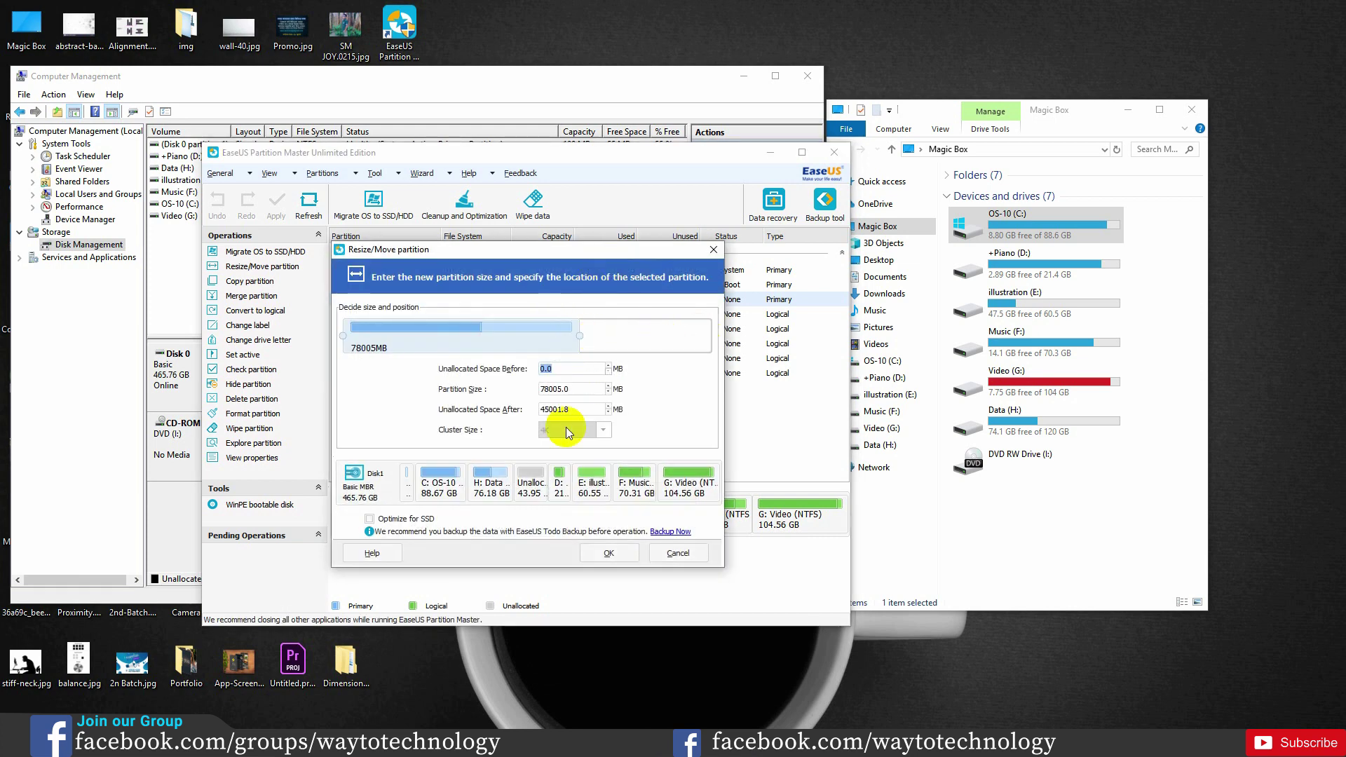
Step: Move H: to the right end so 45001.8 MB is unallocated before it, and confirm
left_click_drag(539, 249, 585, 163)
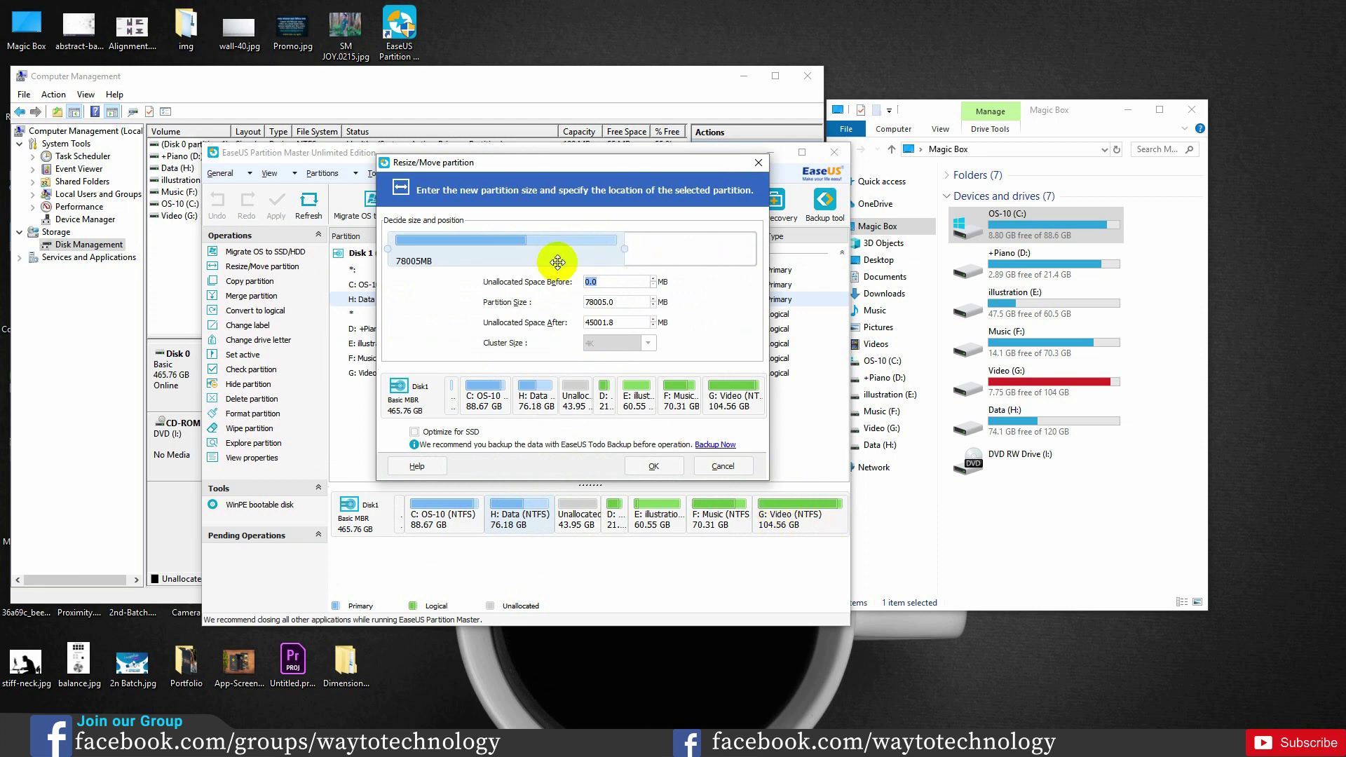
left_click_drag(550, 254, 697, 254)
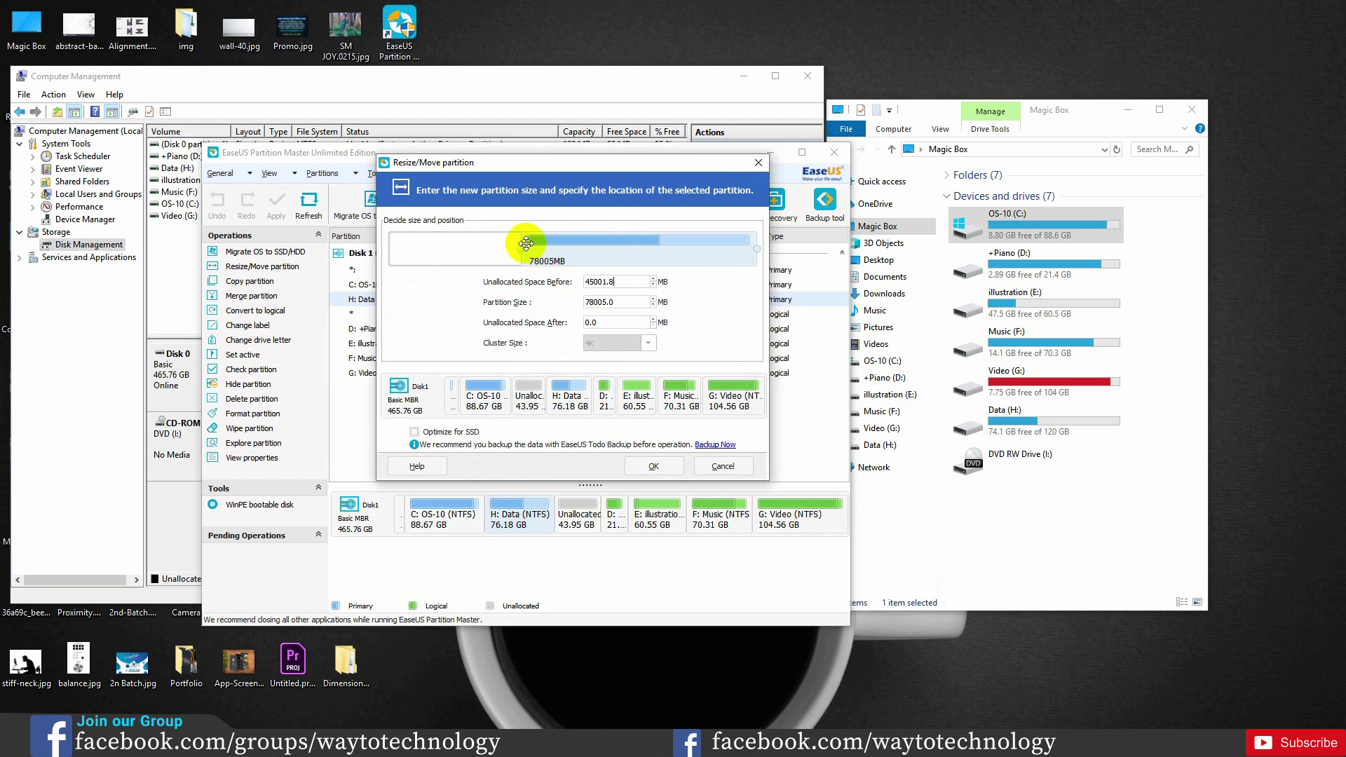
left_click(653, 466)
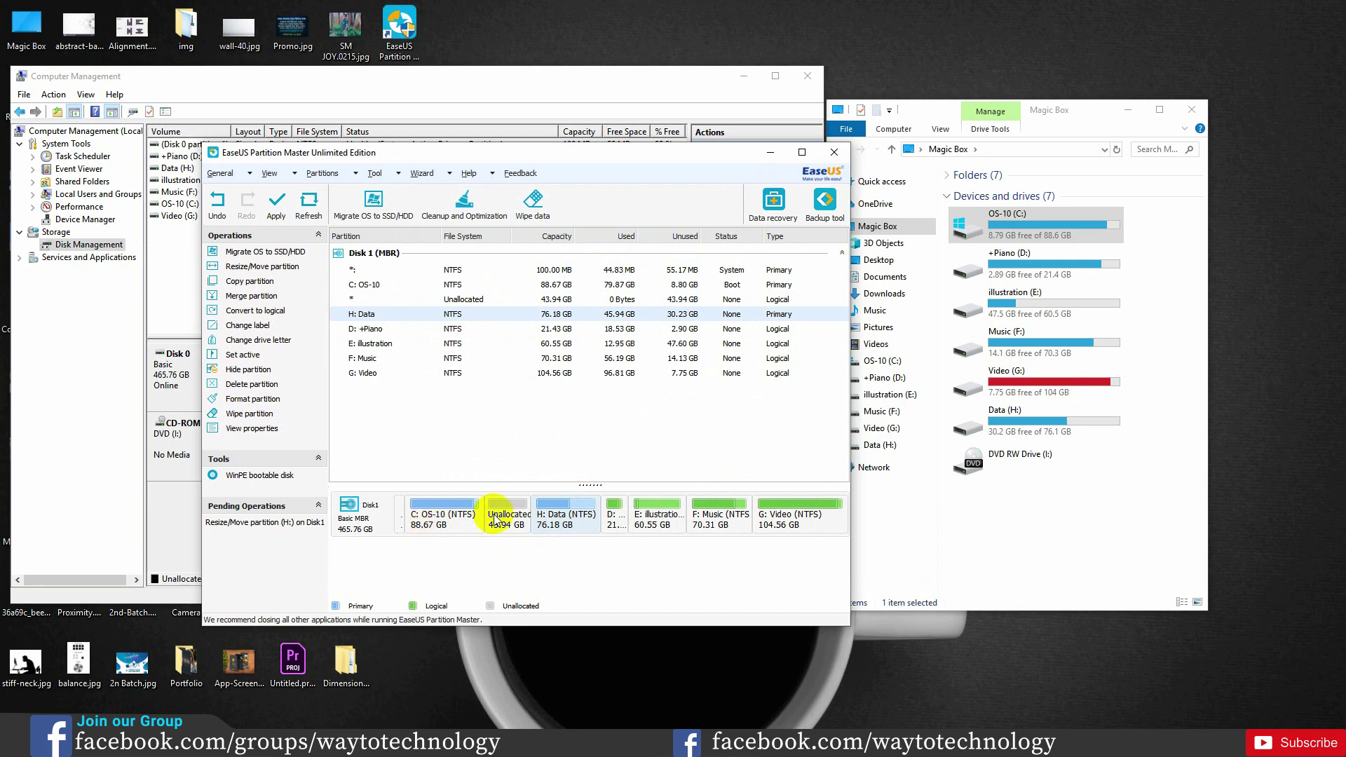
left_click_drag(466, 154, 634, 135)
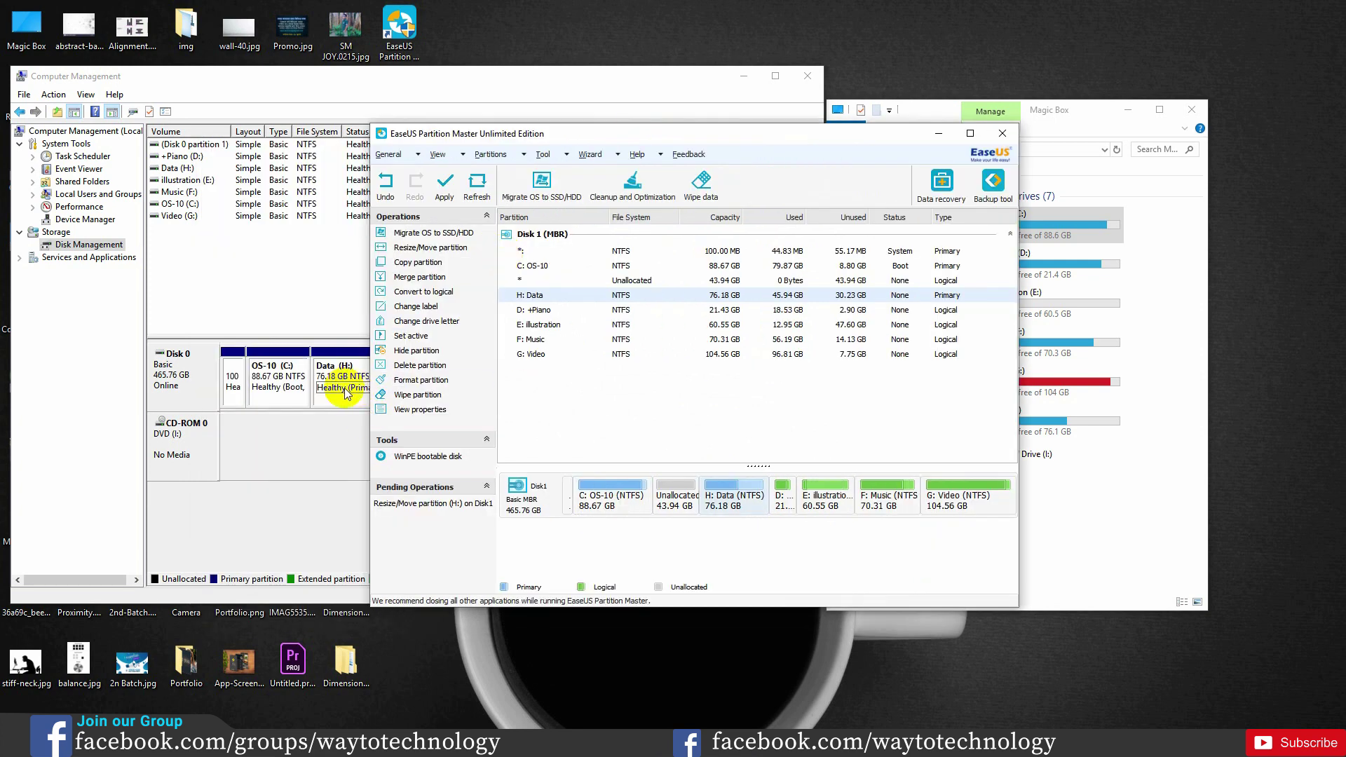
Step: Apply the pending Data (H:) move, confirm with Yes, and dismiss the resulting error
left_click(274, 377)
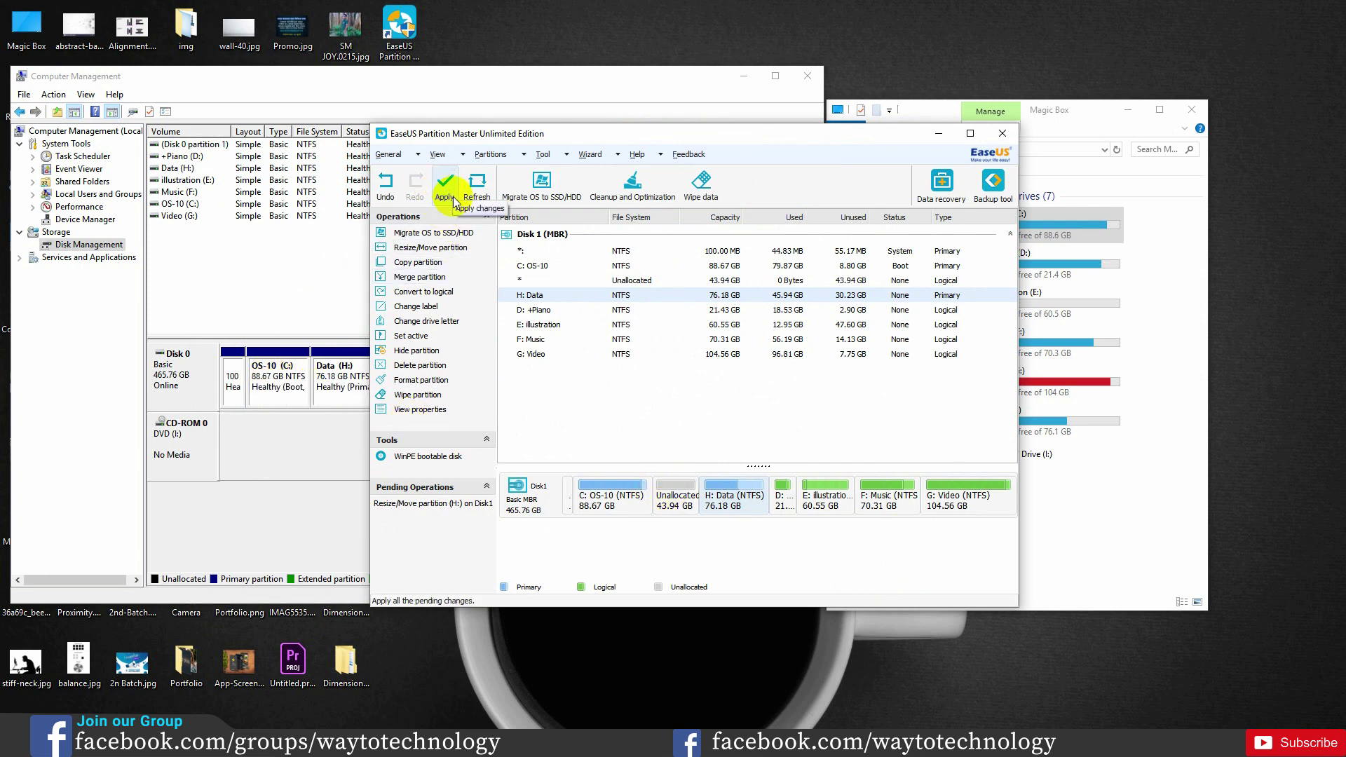
left_click_drag(553, 132, 460, 119)
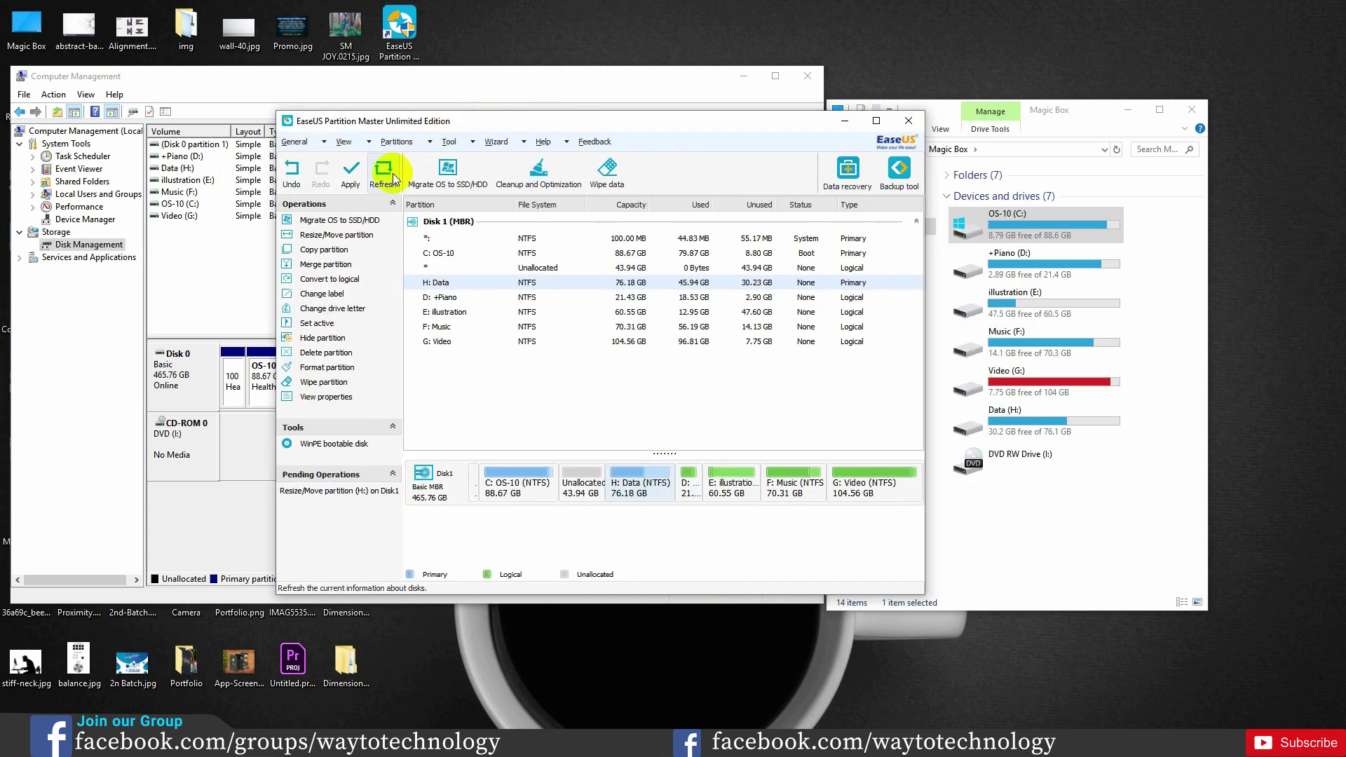
left_click(352, 179)
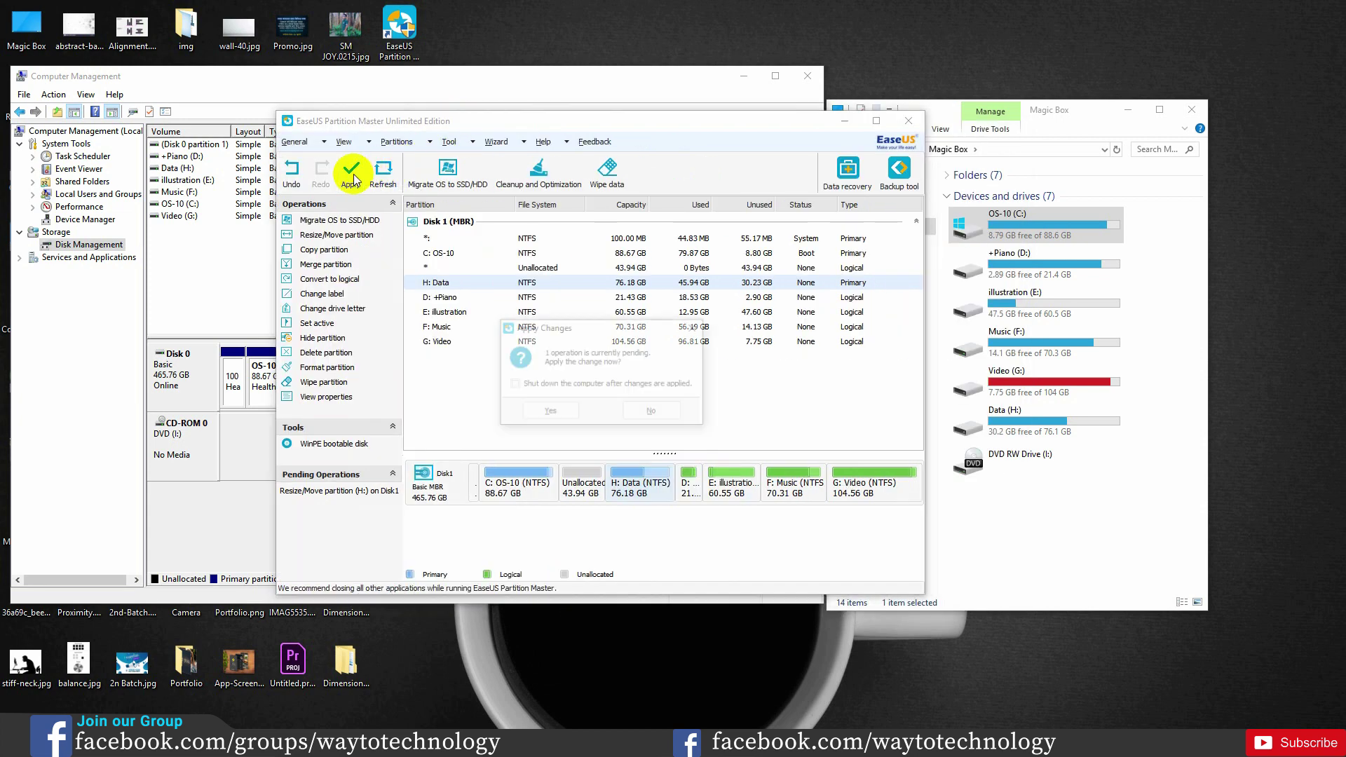
left_click(550, 412)
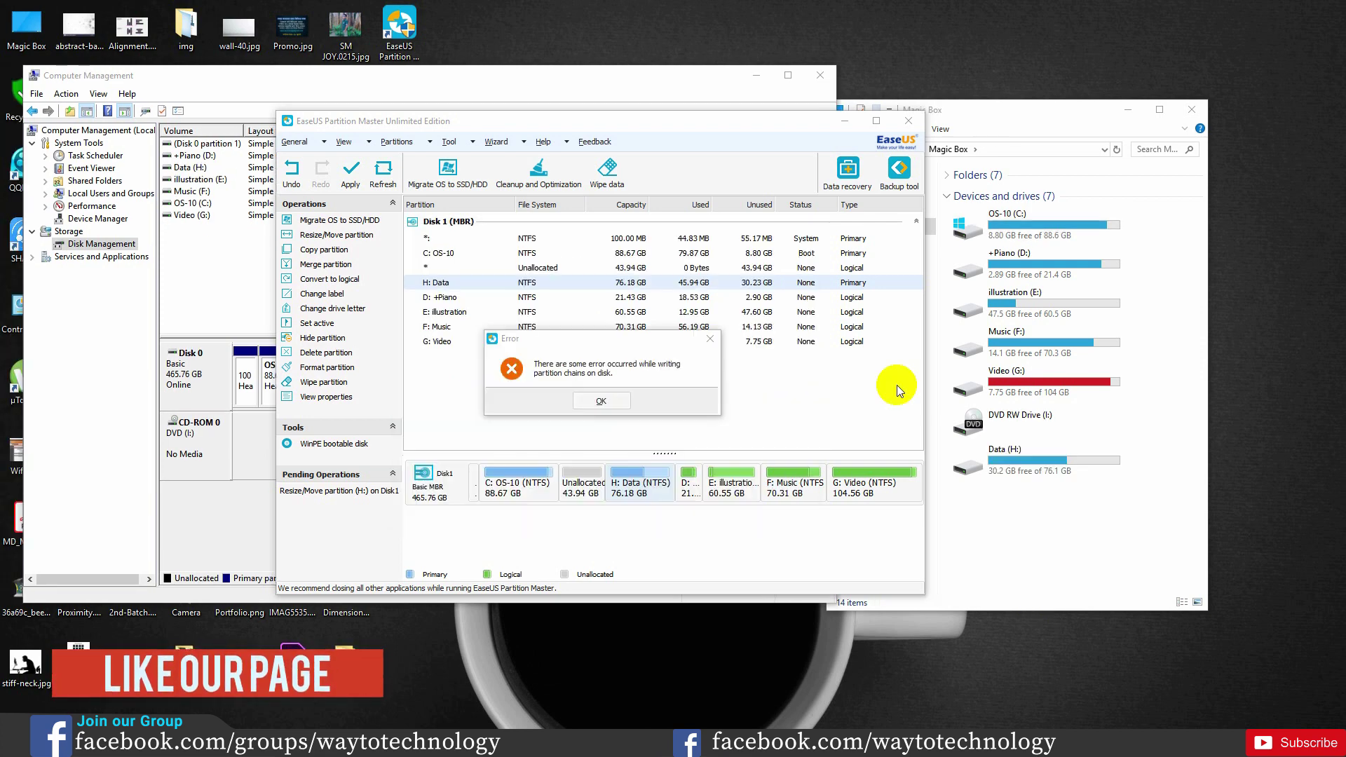
left_click(602, 402)
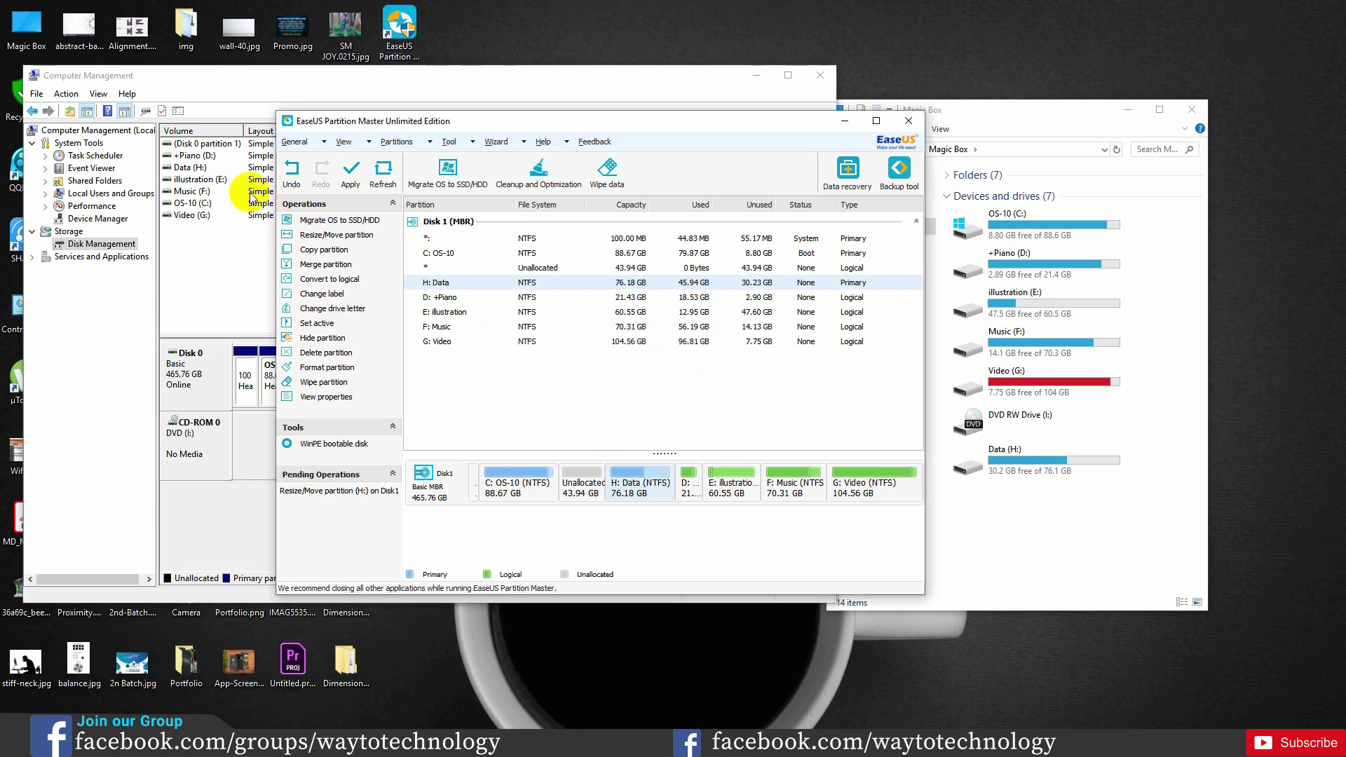
left_click(364, 87)
left_click_drag(353, 81, 405, 86)
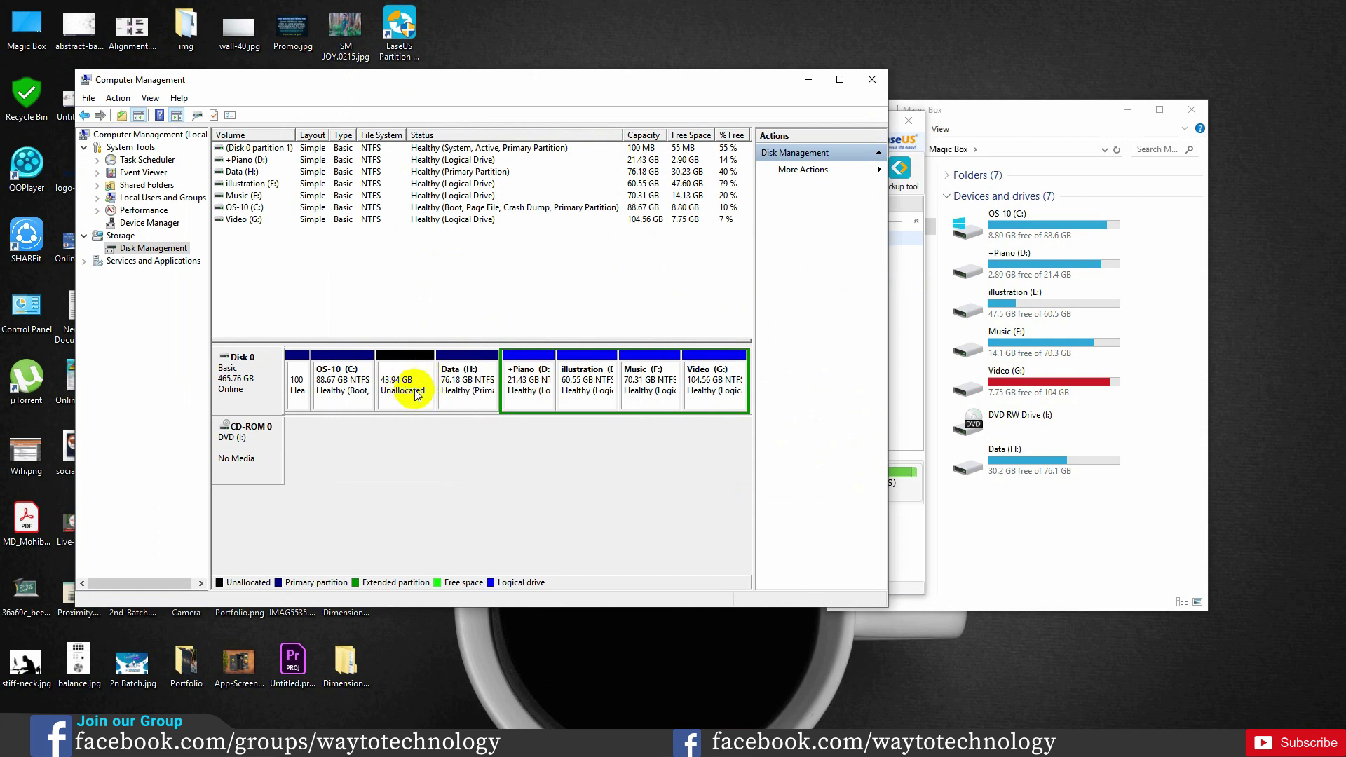
Step: Check the 43.94 GB unallocated space after OS-10 (C:) and bring up C:'s volume actions
left_click(482, 380)
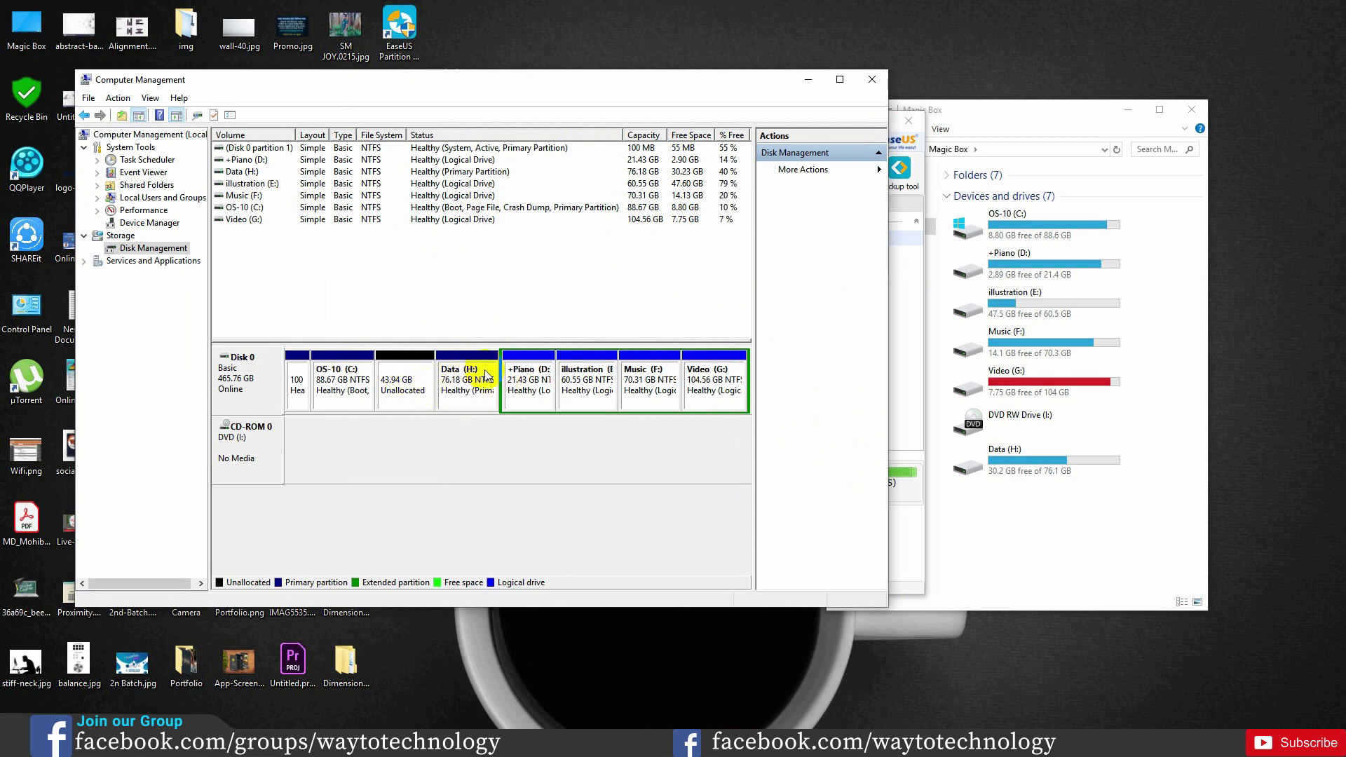
left_click(385, 388)
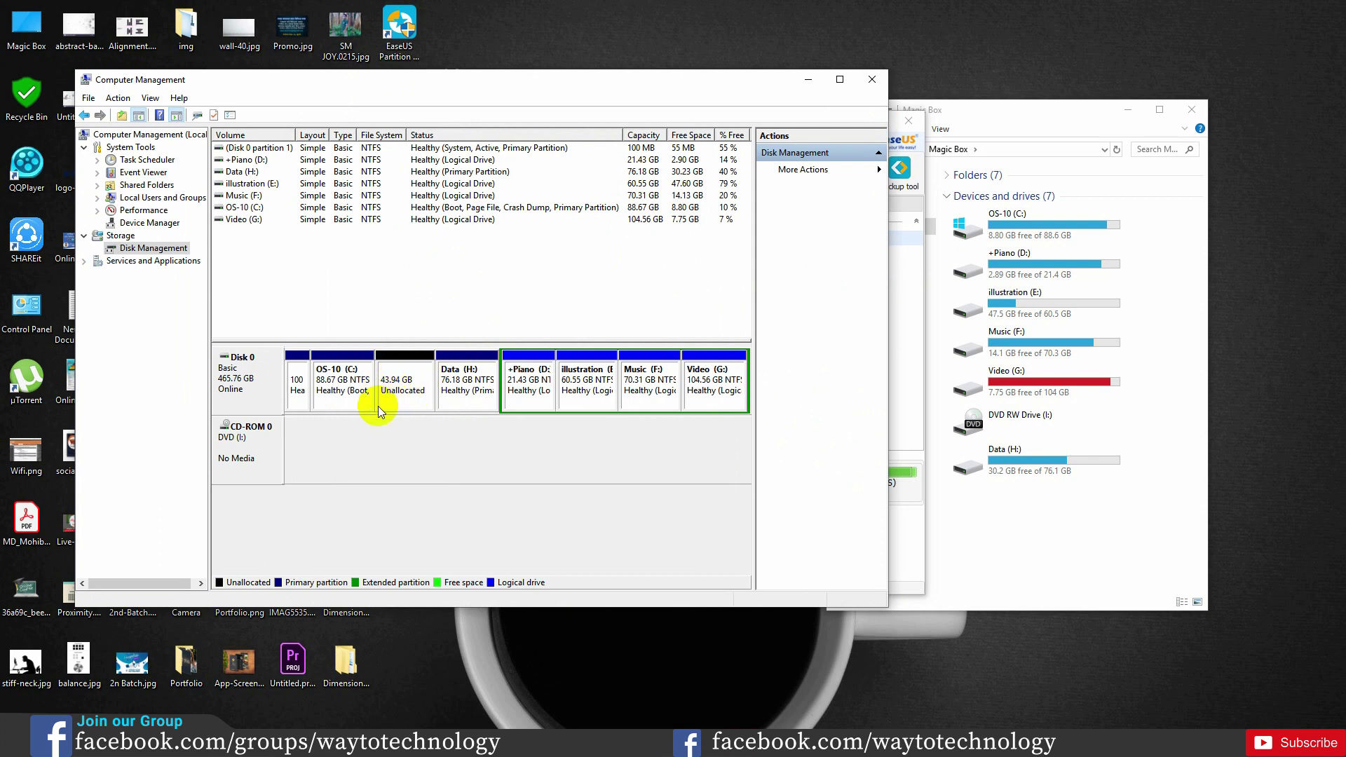
right_click(413, 404)
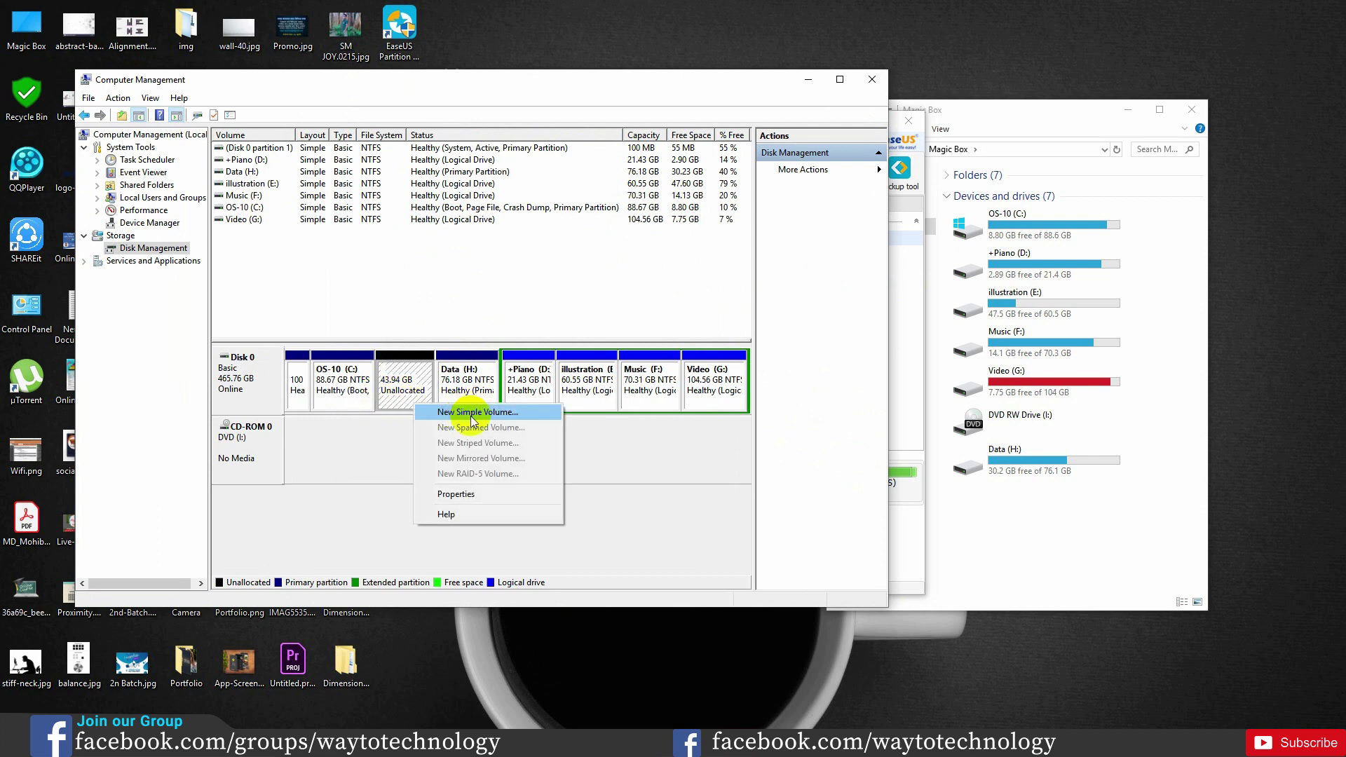
left_click(398, 402)
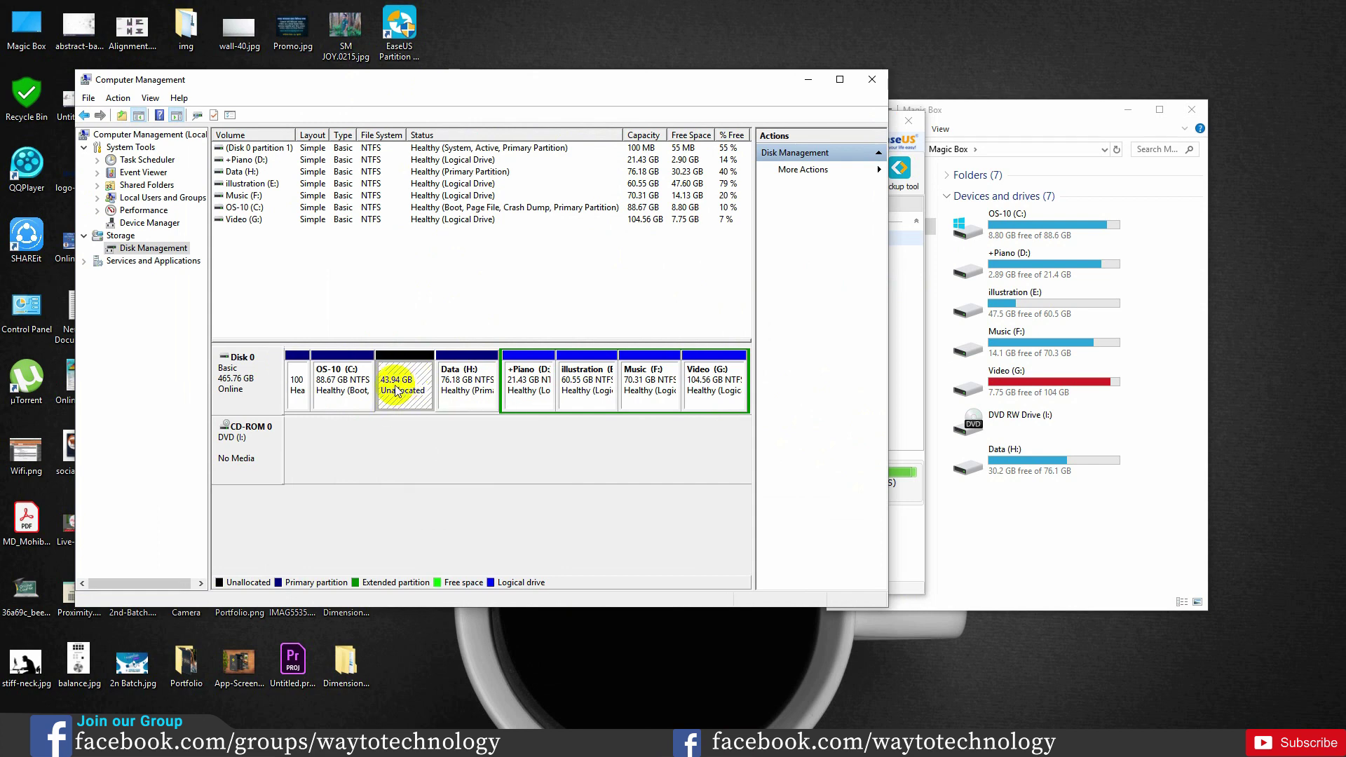
right_click(354, 404)
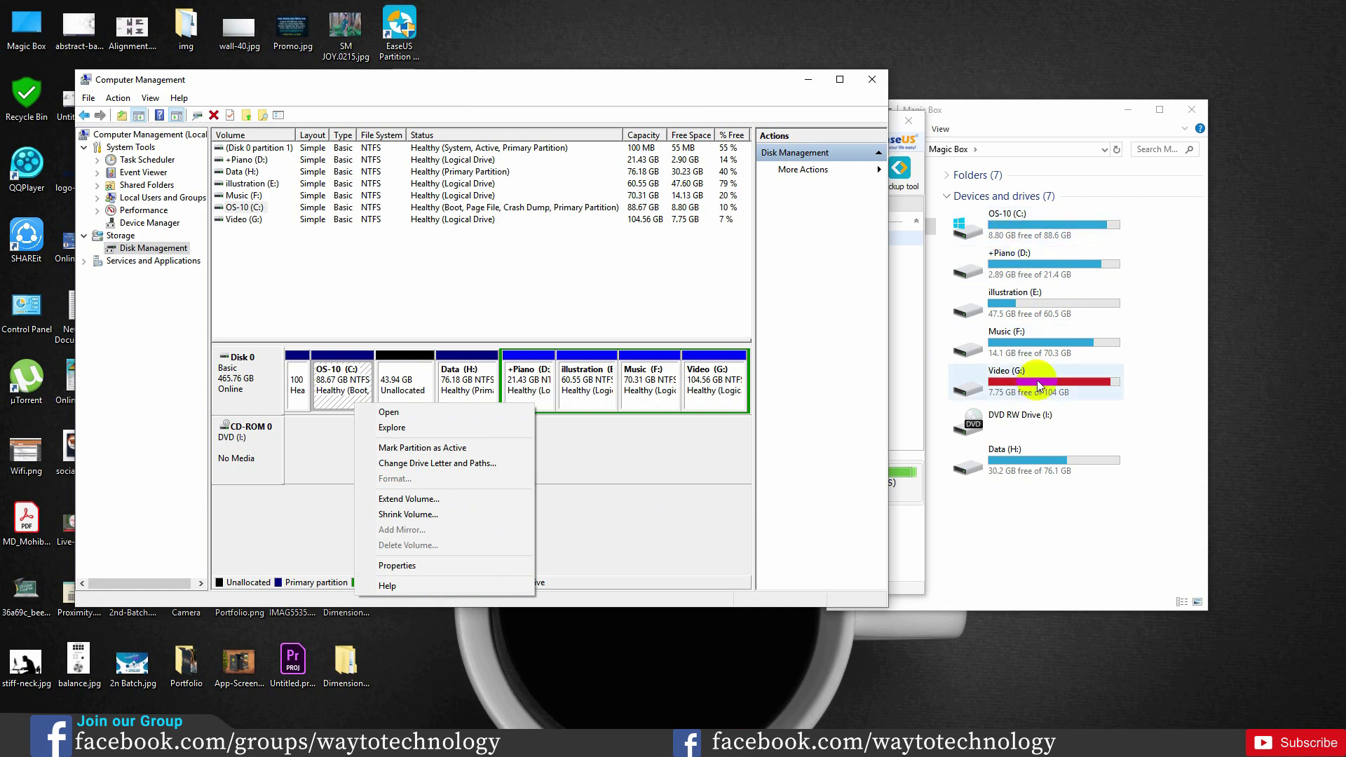
left_click(1054, 502)
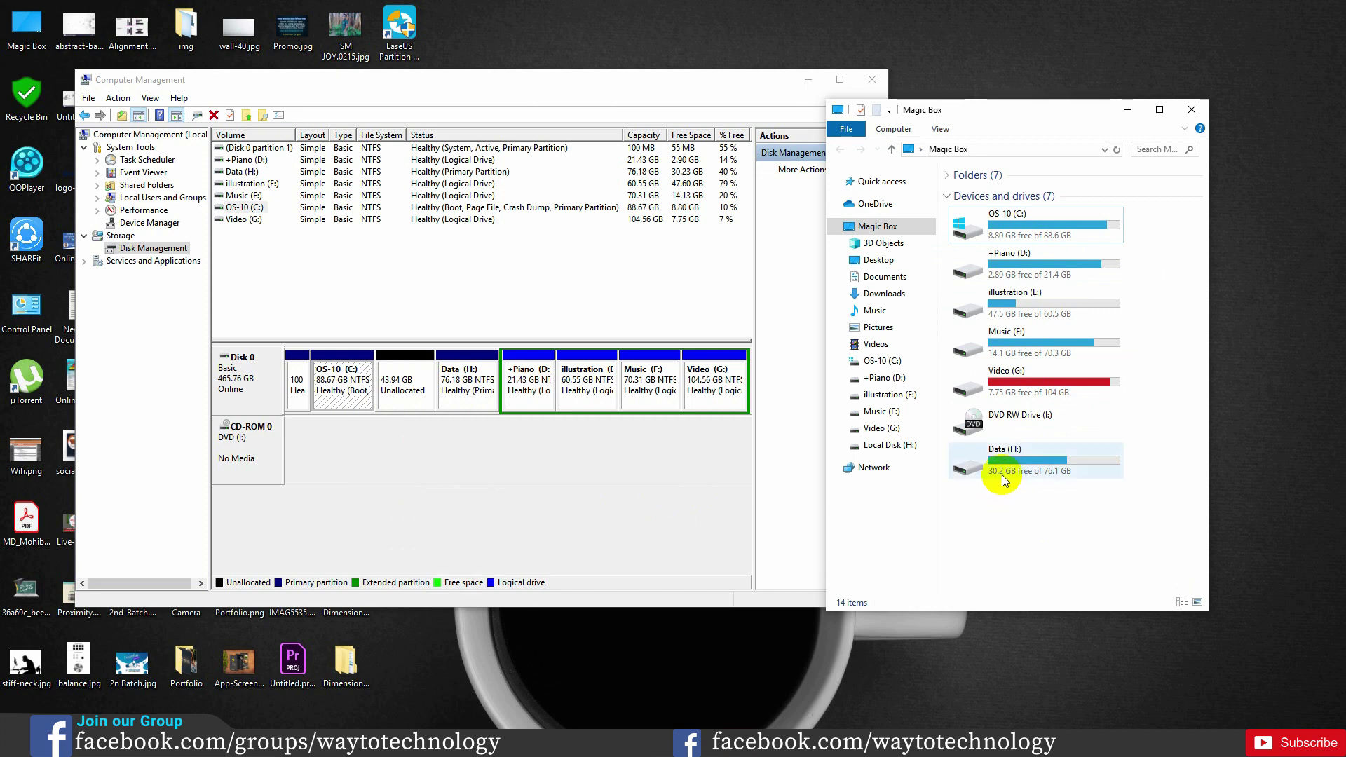
right_click(351, 401)
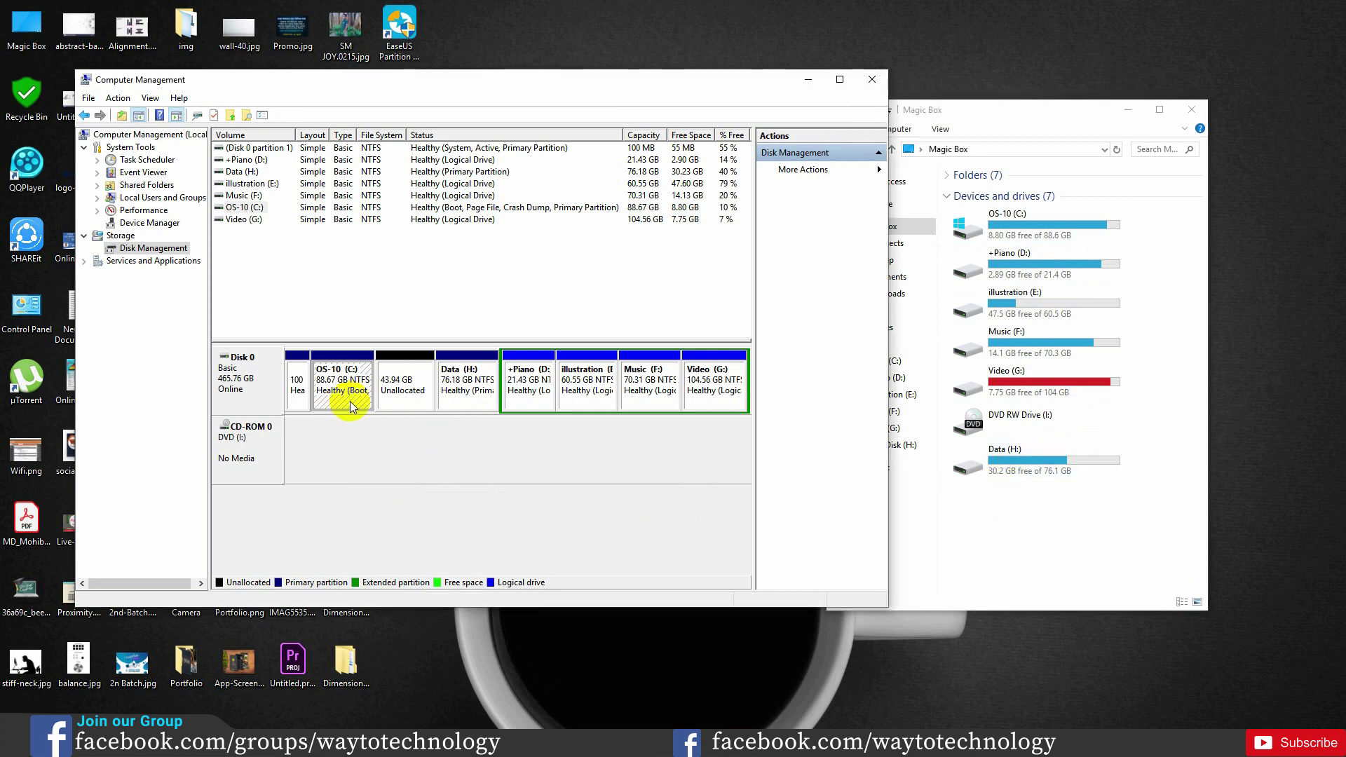
Step: Extend OS-10 (C:) by all 44995 MB to 132.61 GB, then refresh Explorer to show 132 GB
left_click(406, 498)
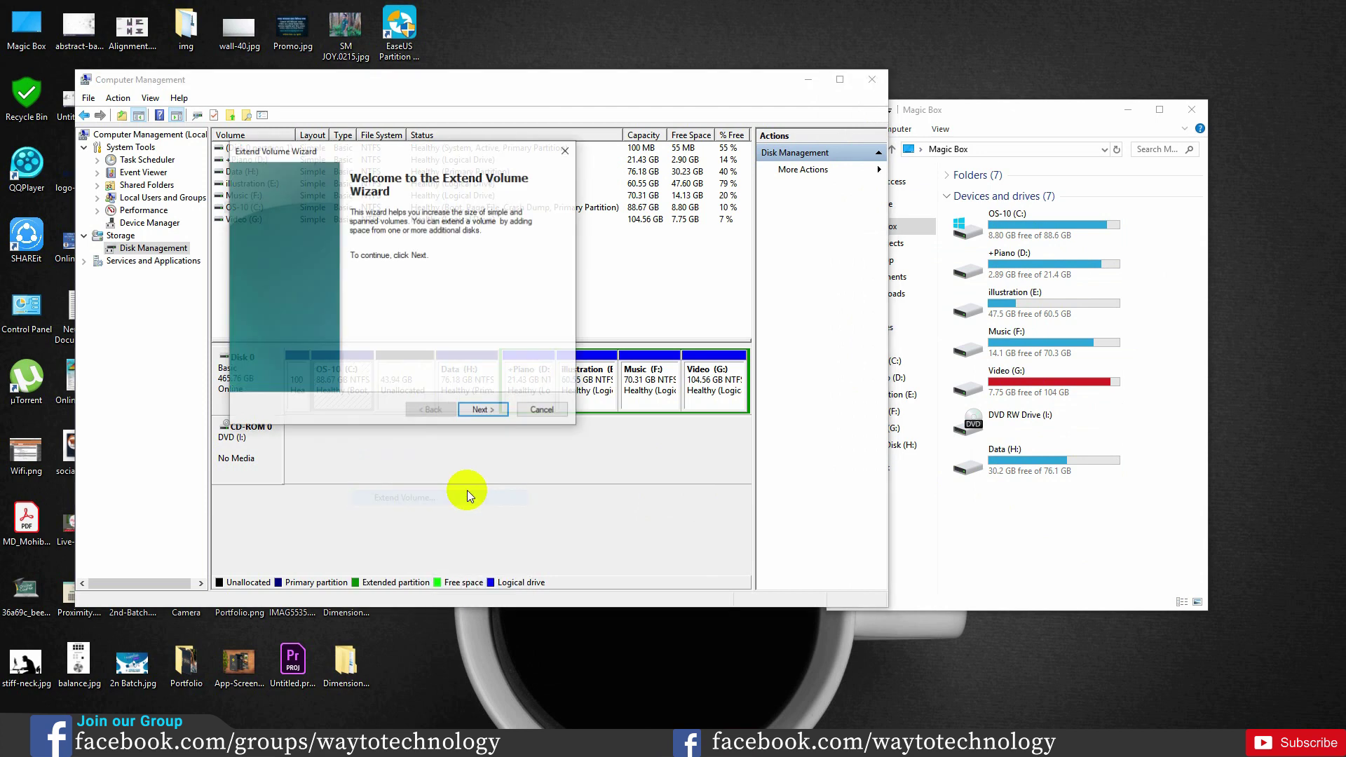
left_click(500, 414)
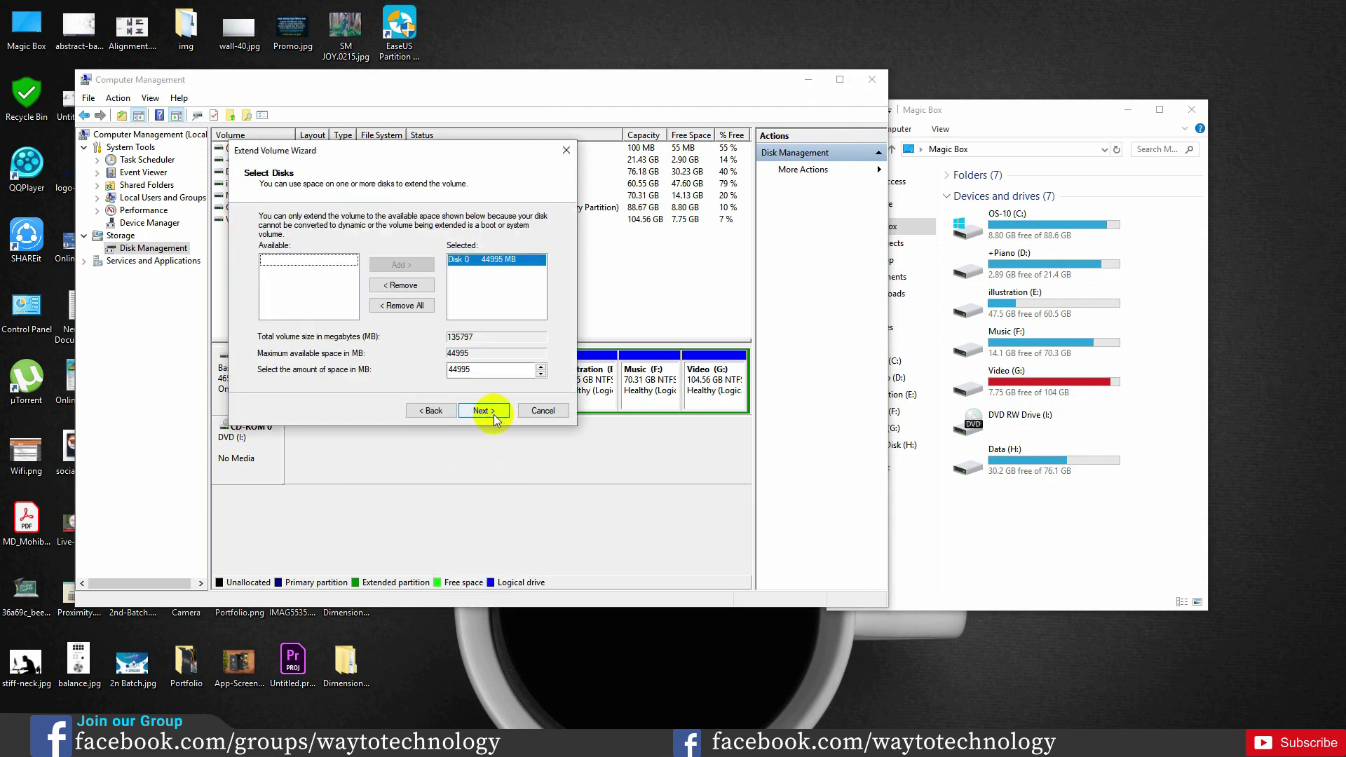
left_click(492, 413)
left_click(489, 414)
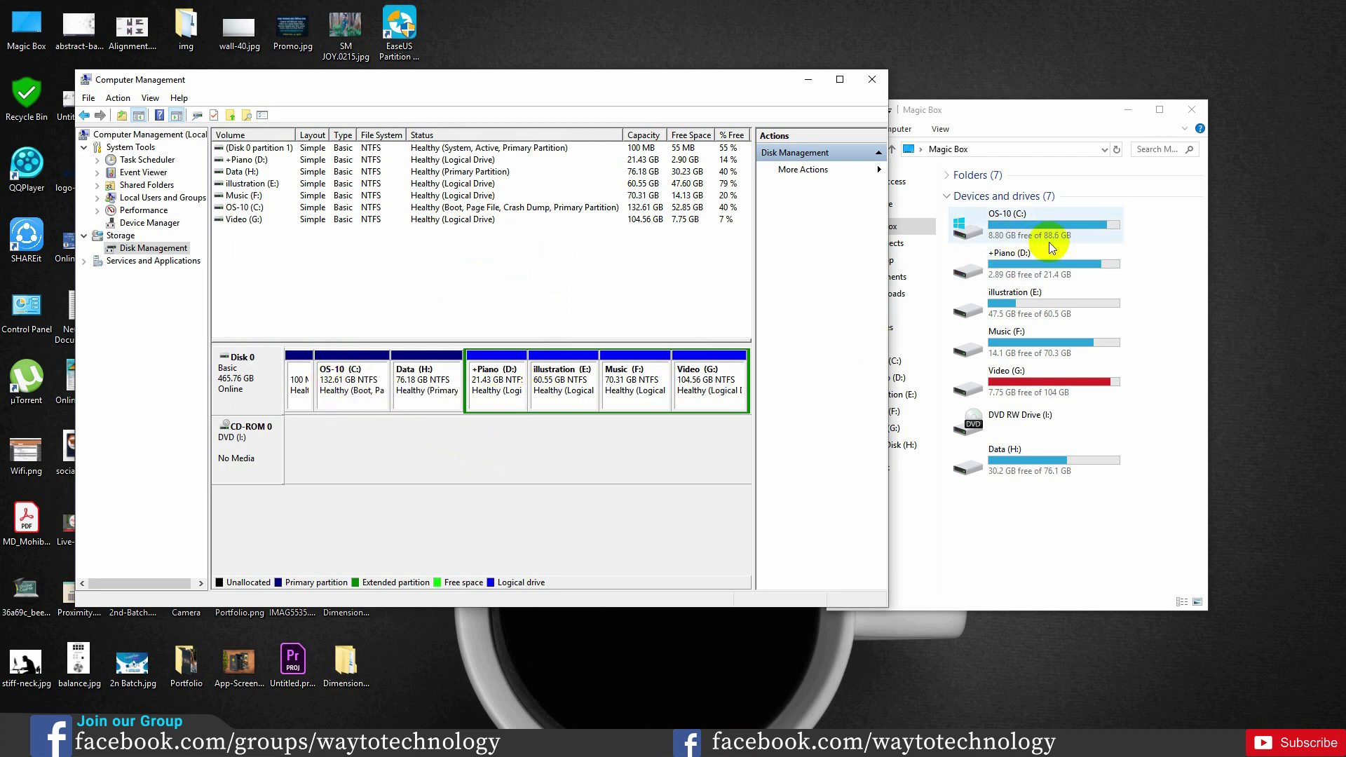
right_click(1052, 531)
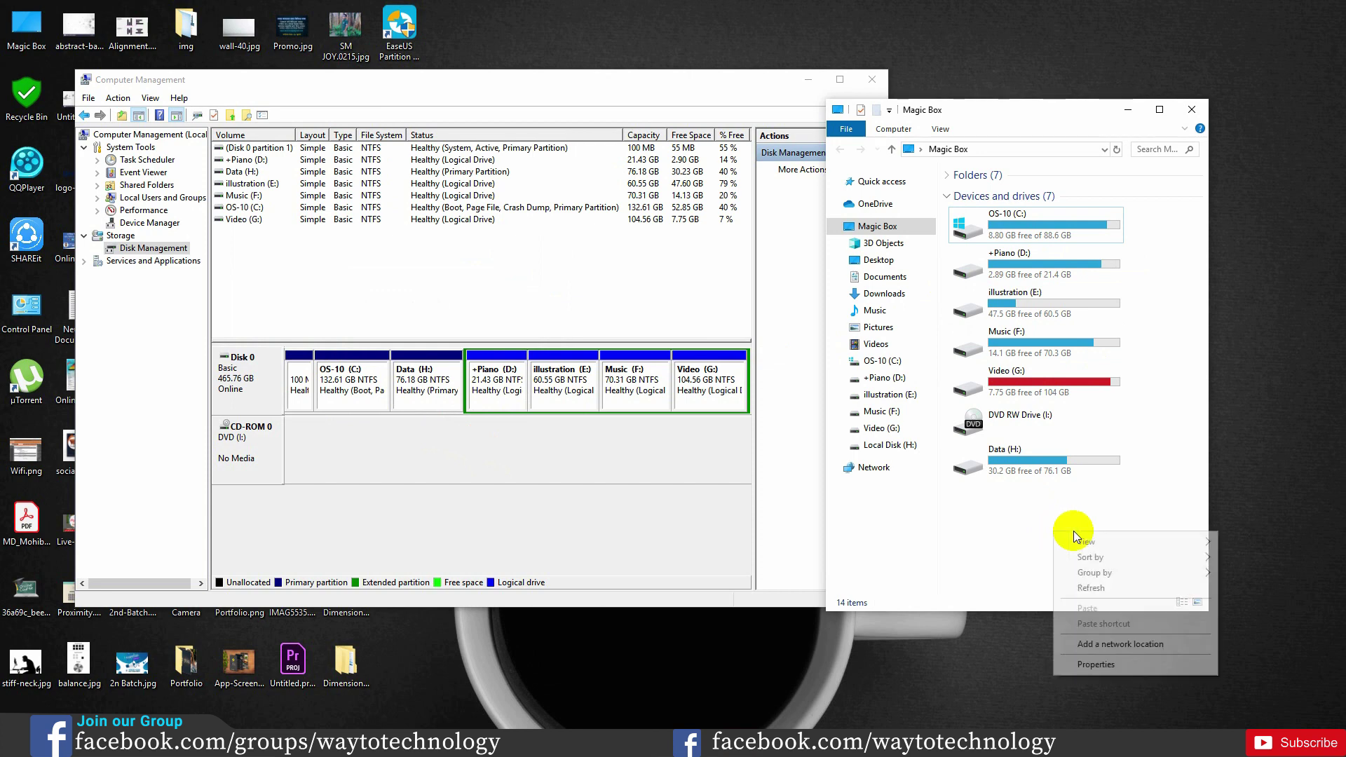
left_click(1086, 587)
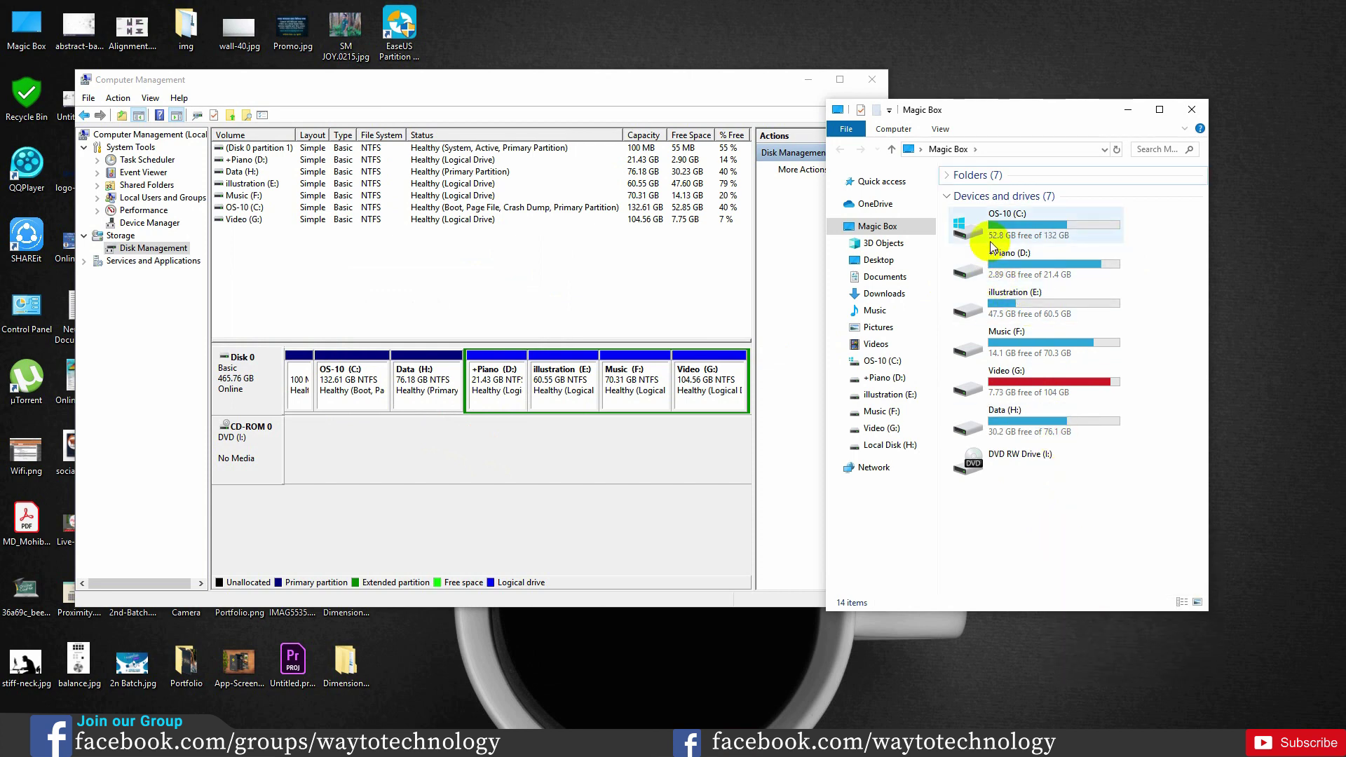